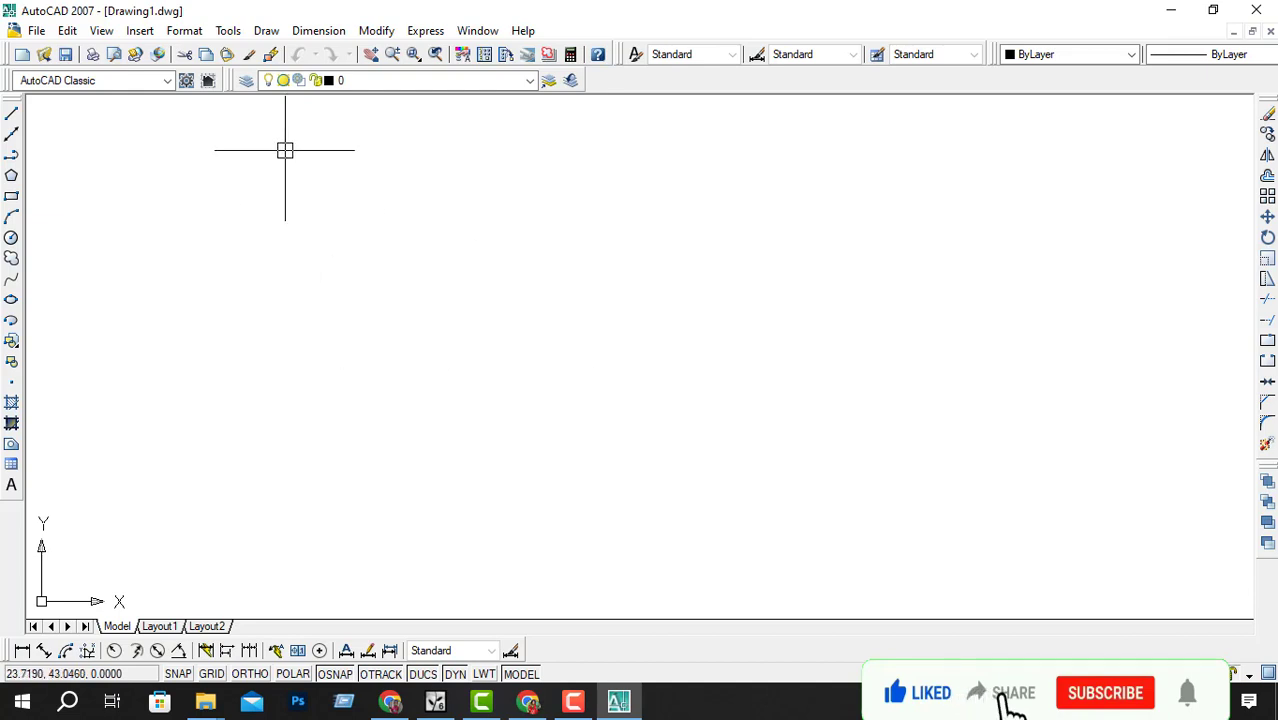
left_click(357, 80)
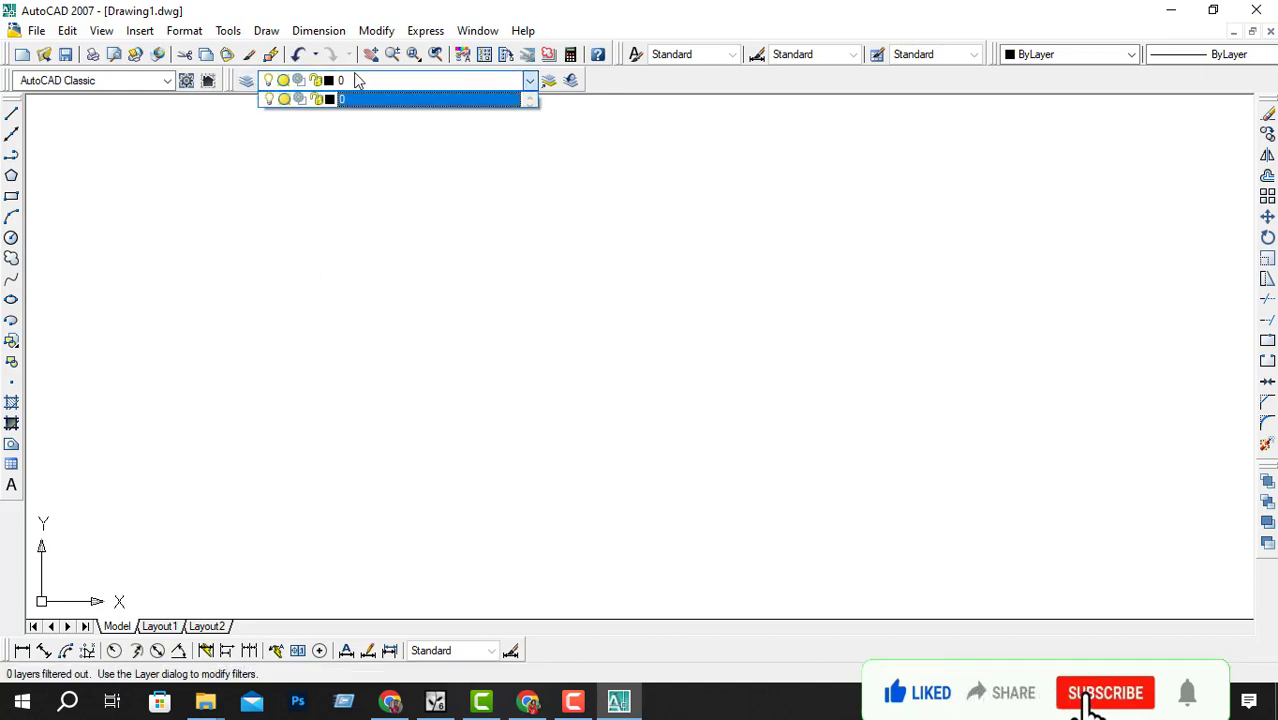
left_click(444, 82)
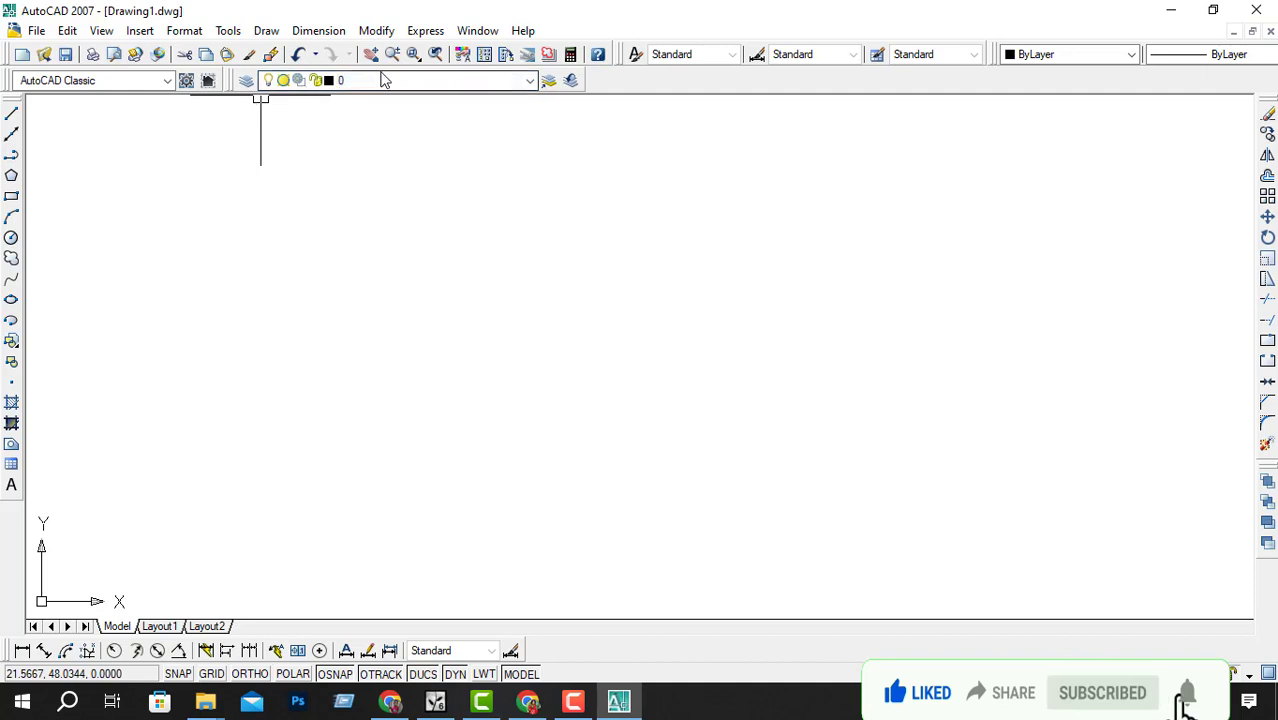
right_click(515, 52)
key("Escape")
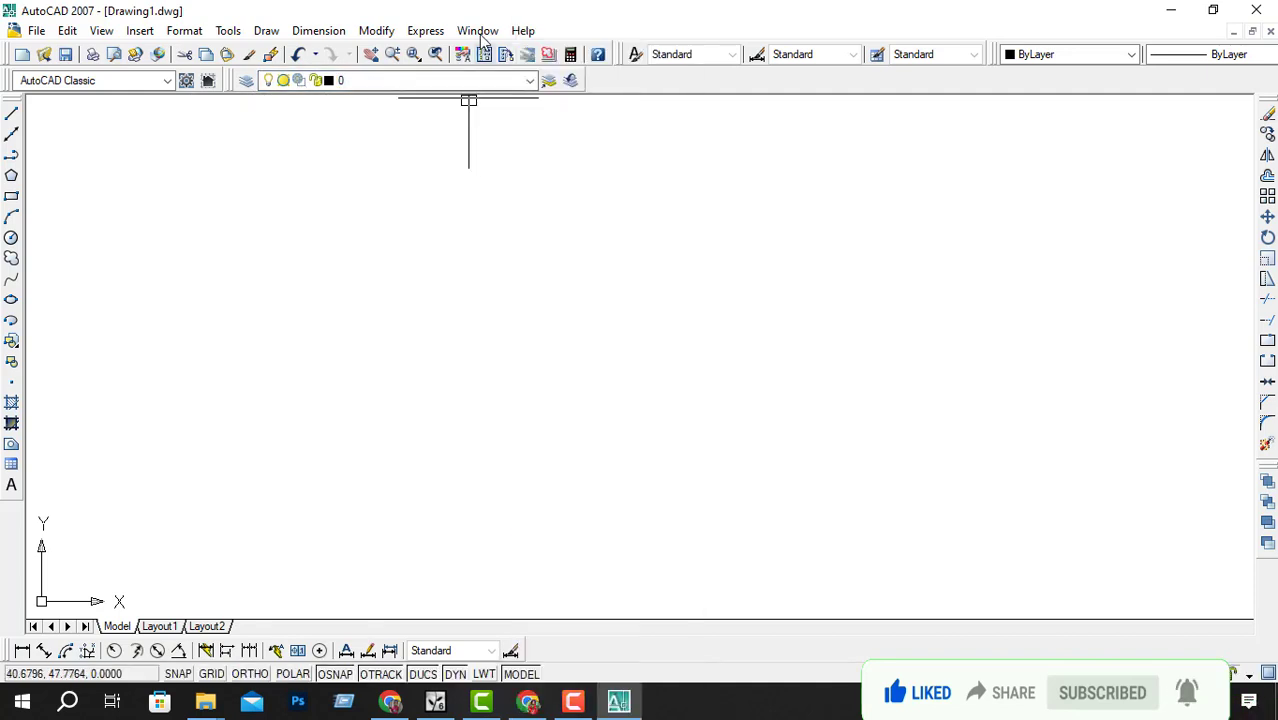
Step: Hide the Layers toolbar and then restore it
right_click(469, 55)
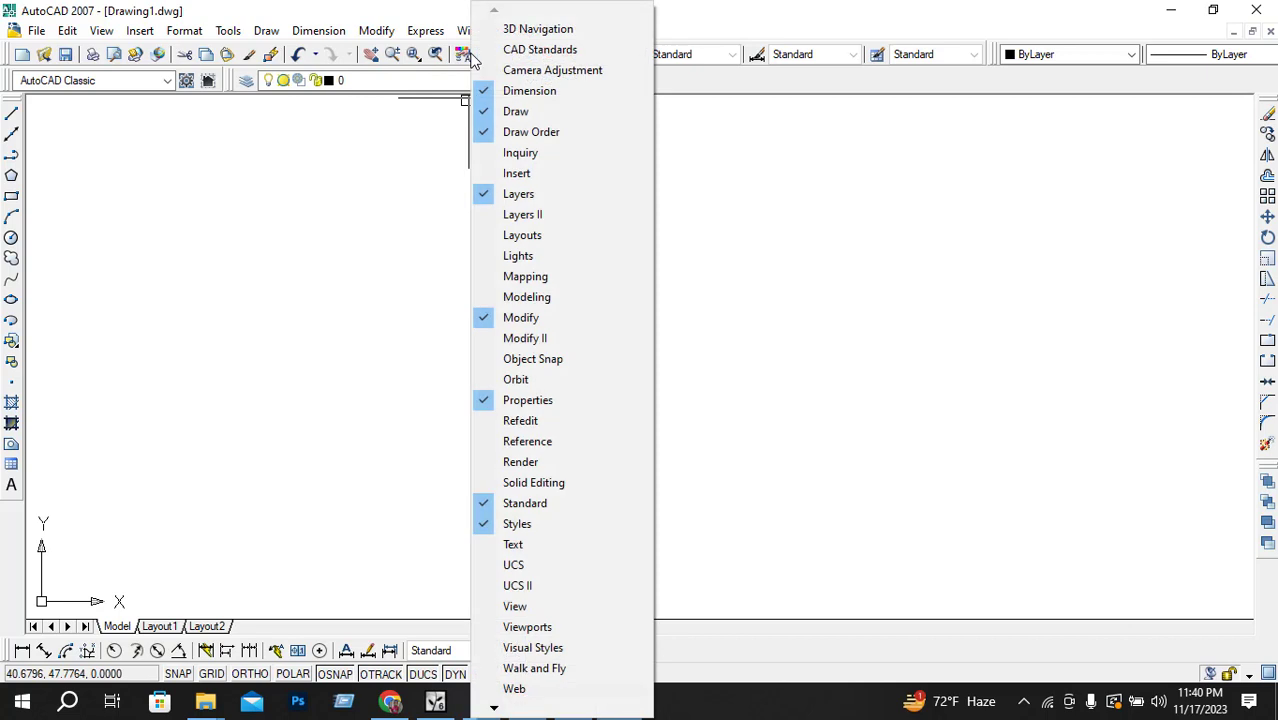
left_click(540, 194)
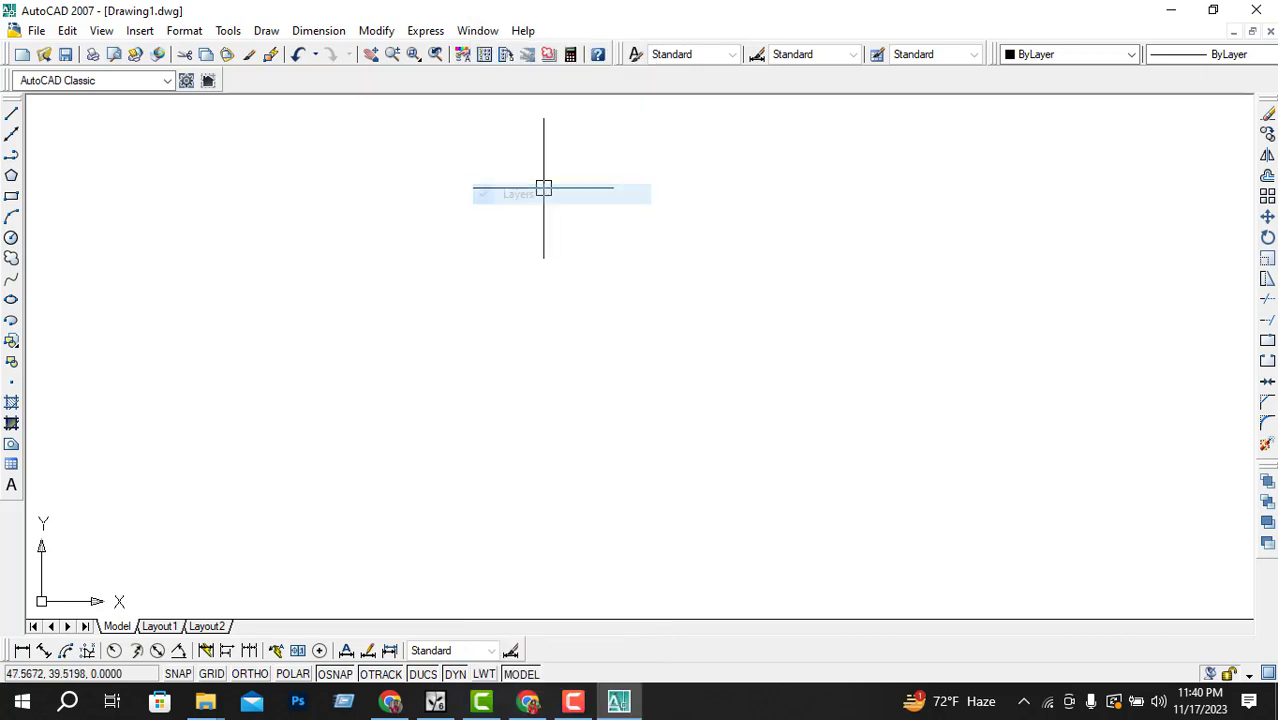
right_click(505, 58)
left_click(542, 191)
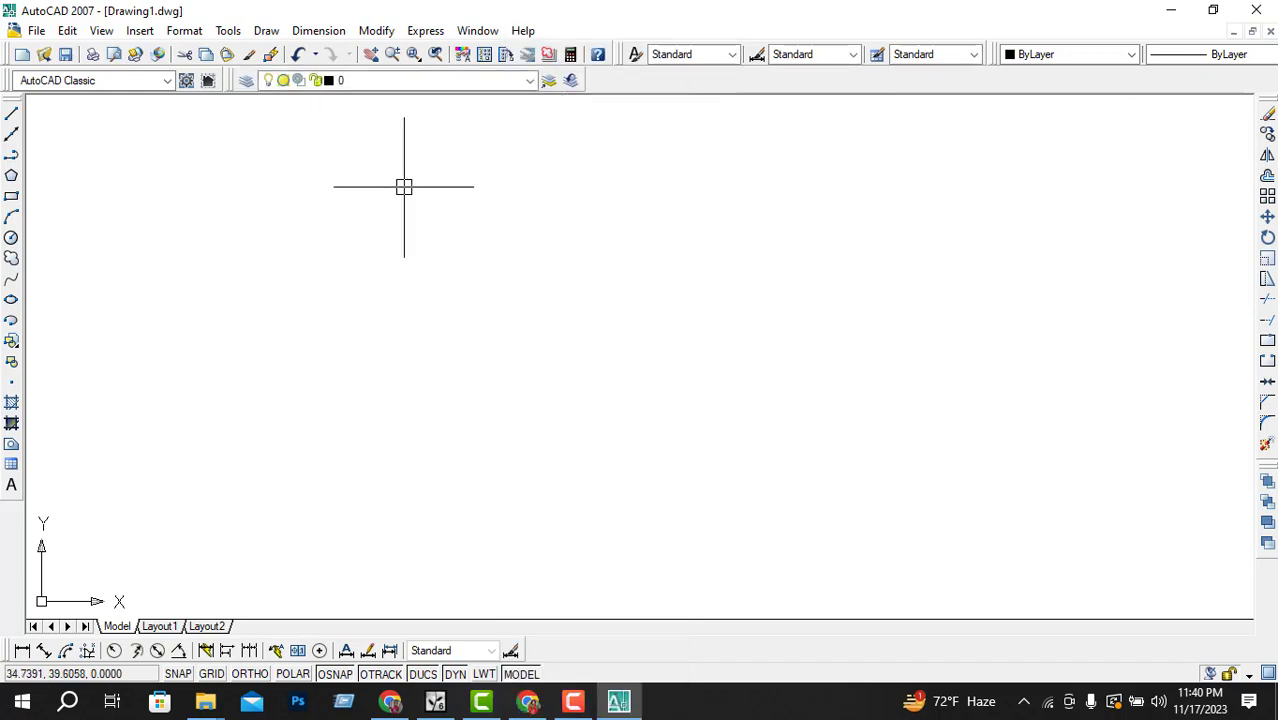
Step: Open the Layer Properties Manager and create a new layer
left_click(432, 82)
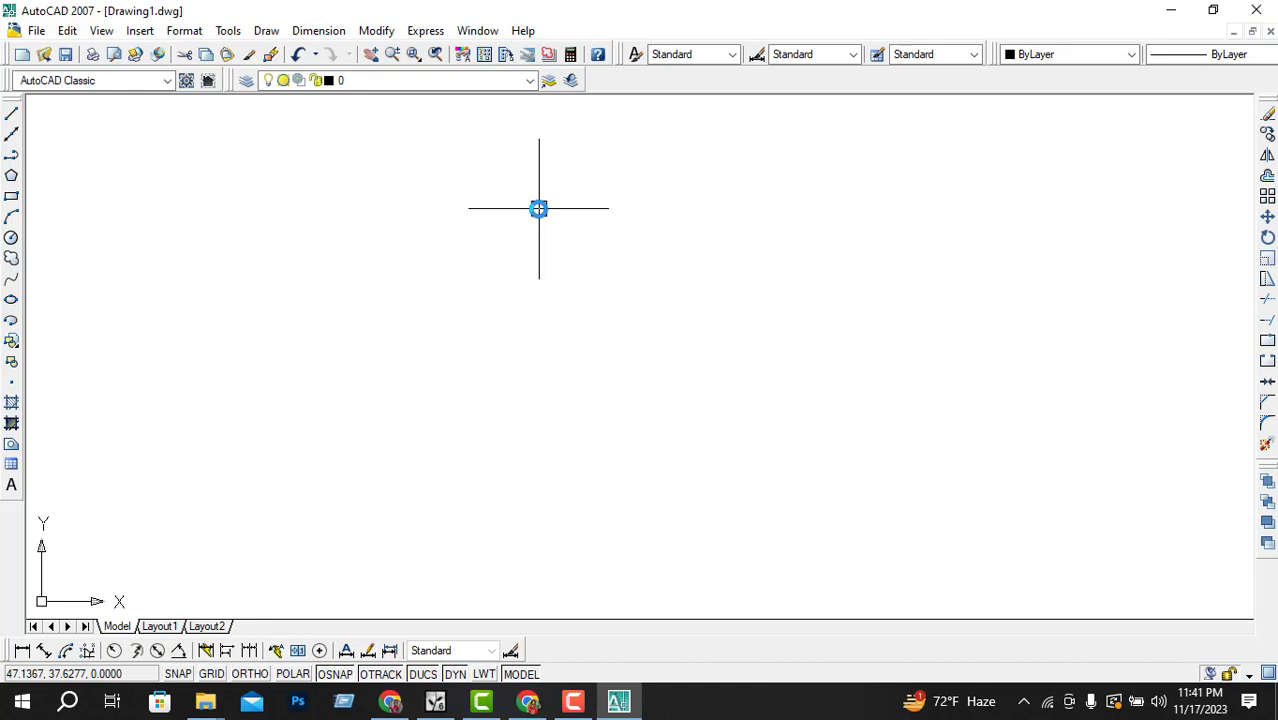
left_click(247, 83)
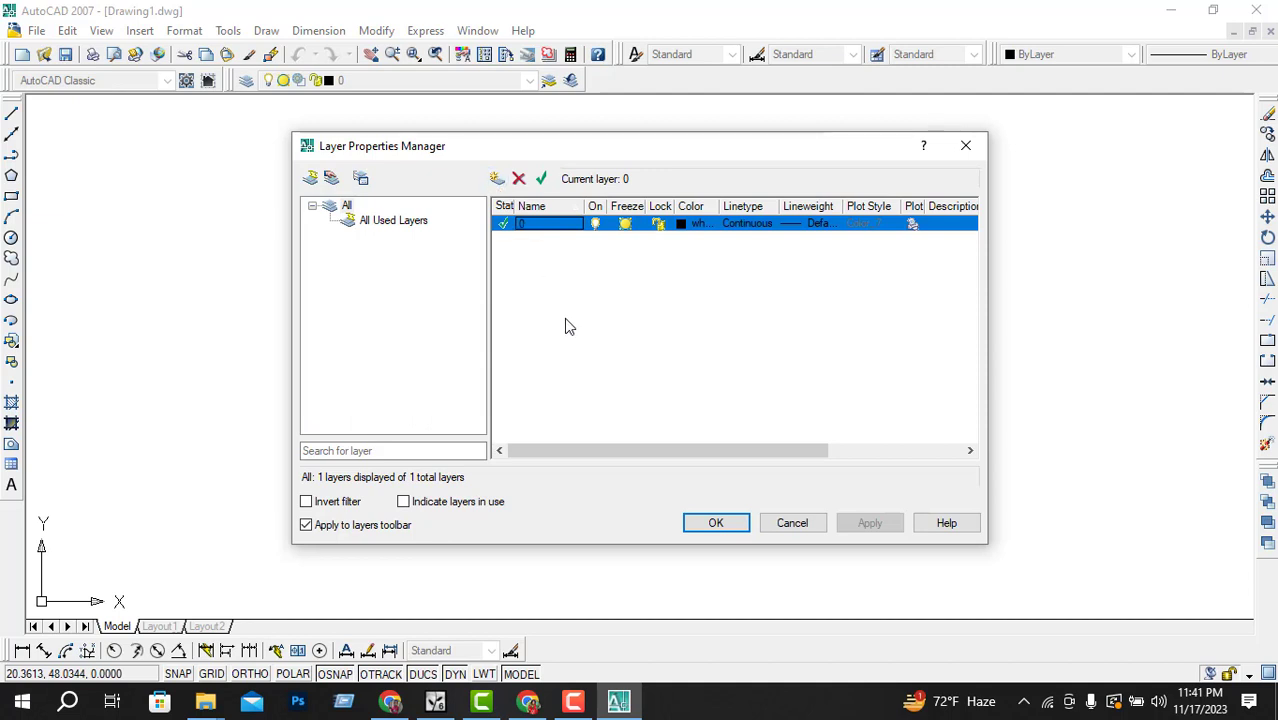
left_click(497, 178)
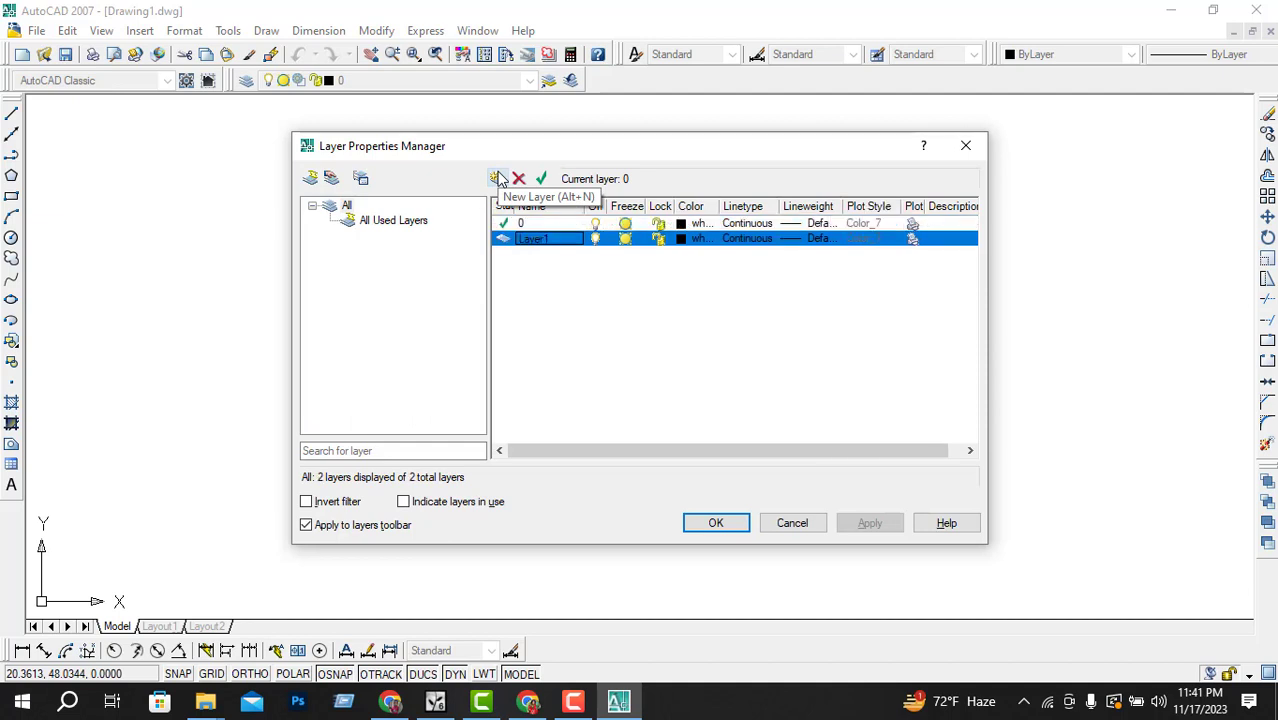
Step: Set the new layer as current and rename it to wall
double_click(556, 238)
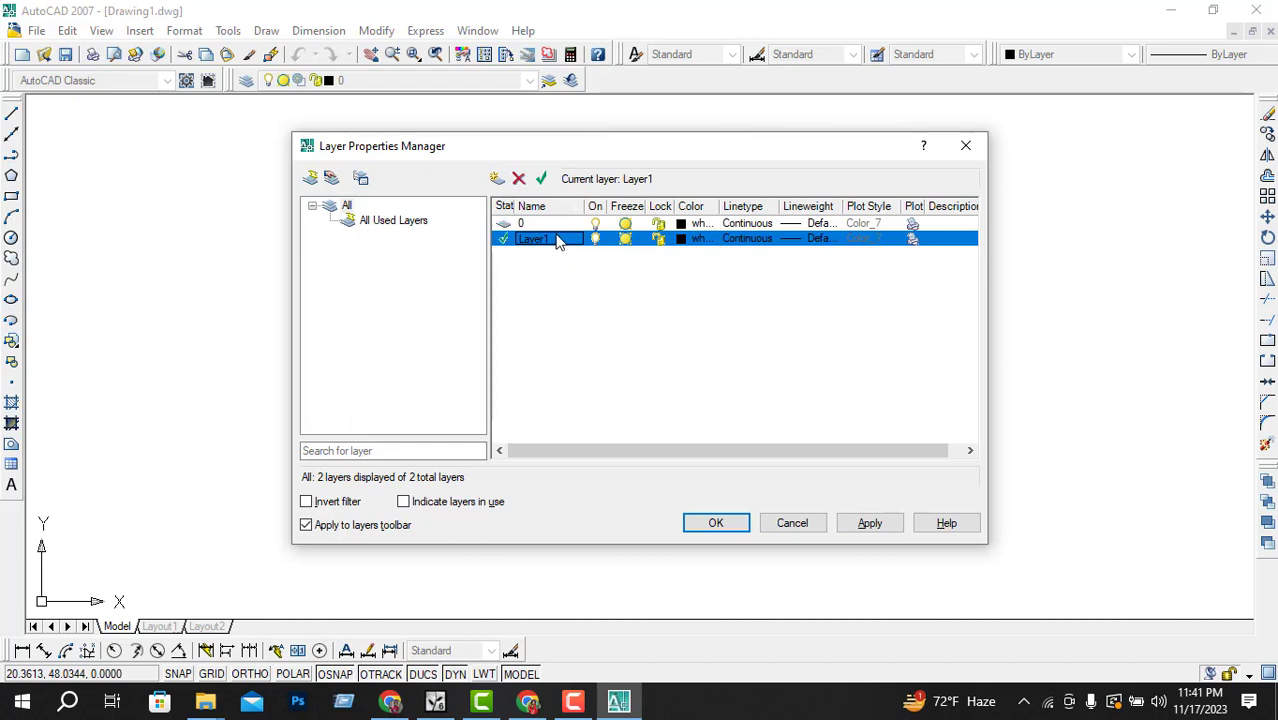
left_click(561, 236)
double_click(561, 236)
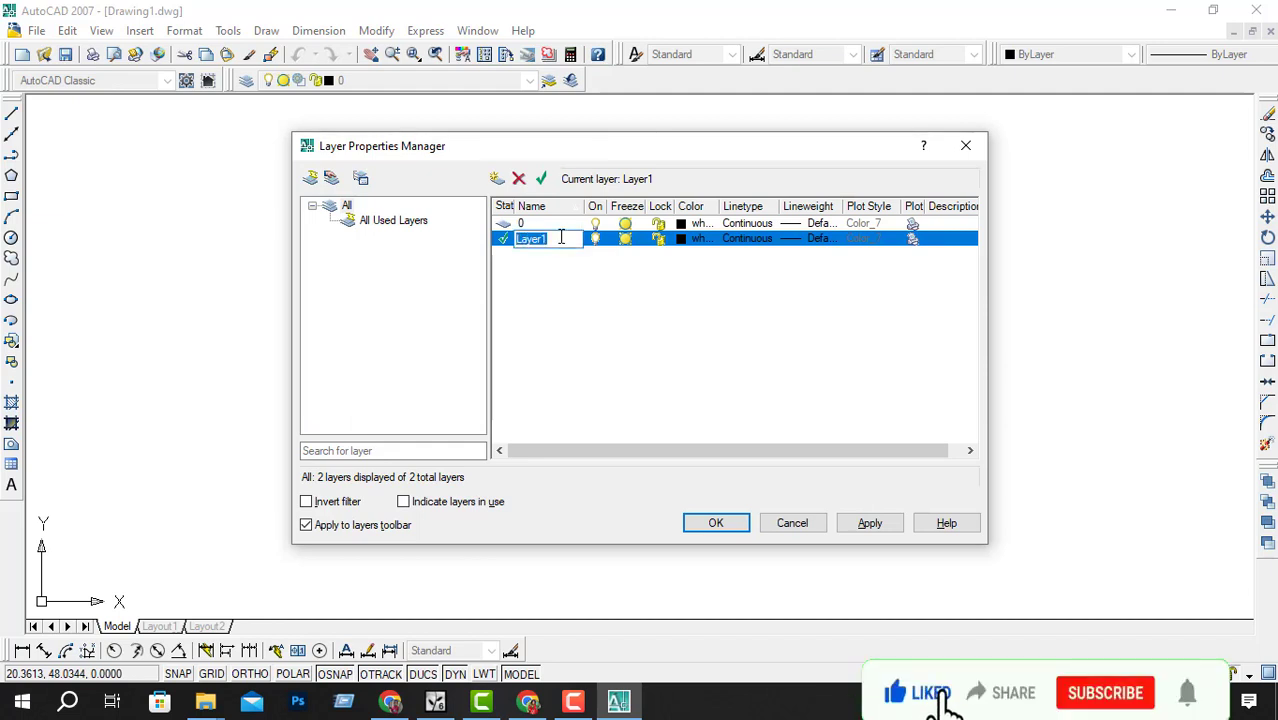
key("BackSpace")
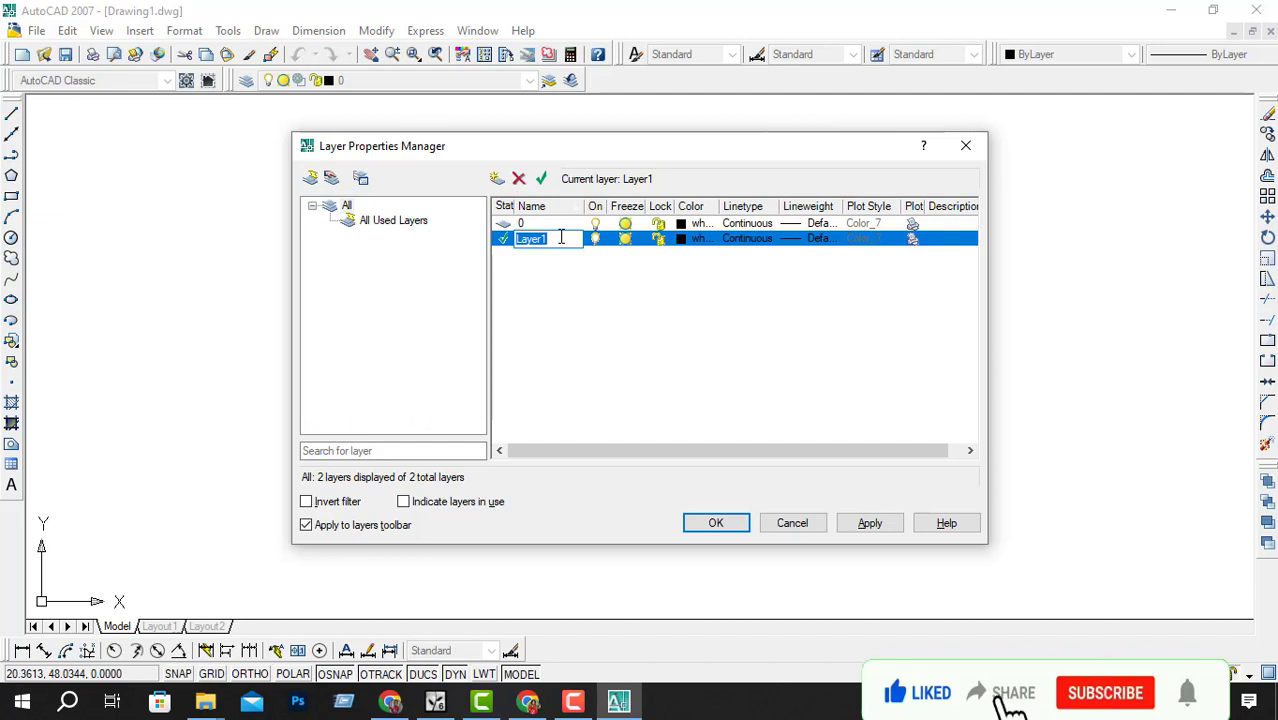
type("w")
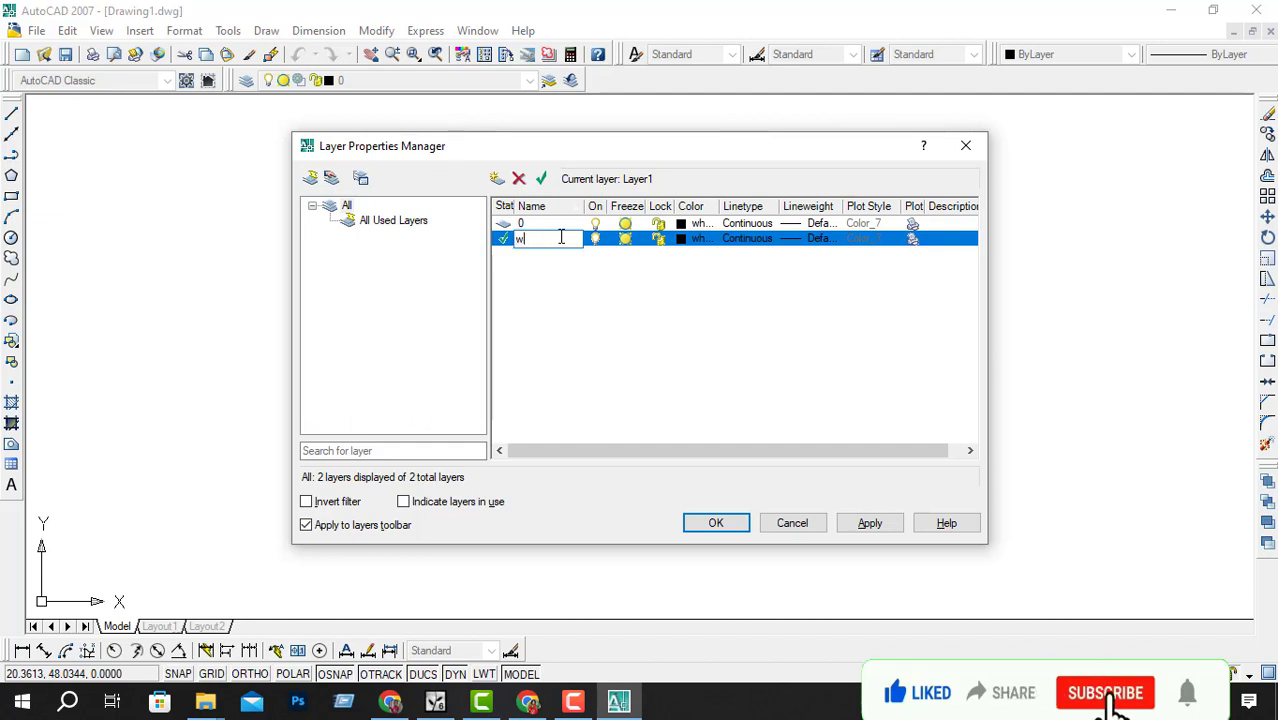
type("all")
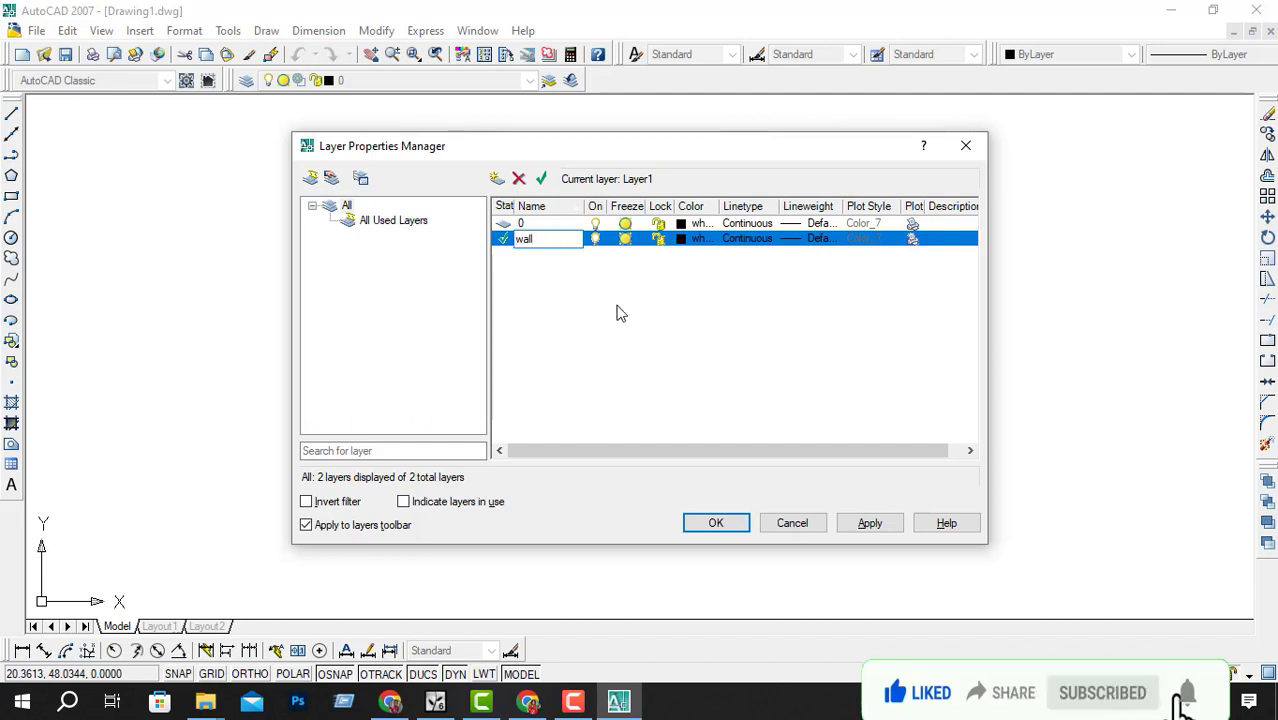
key("Return")
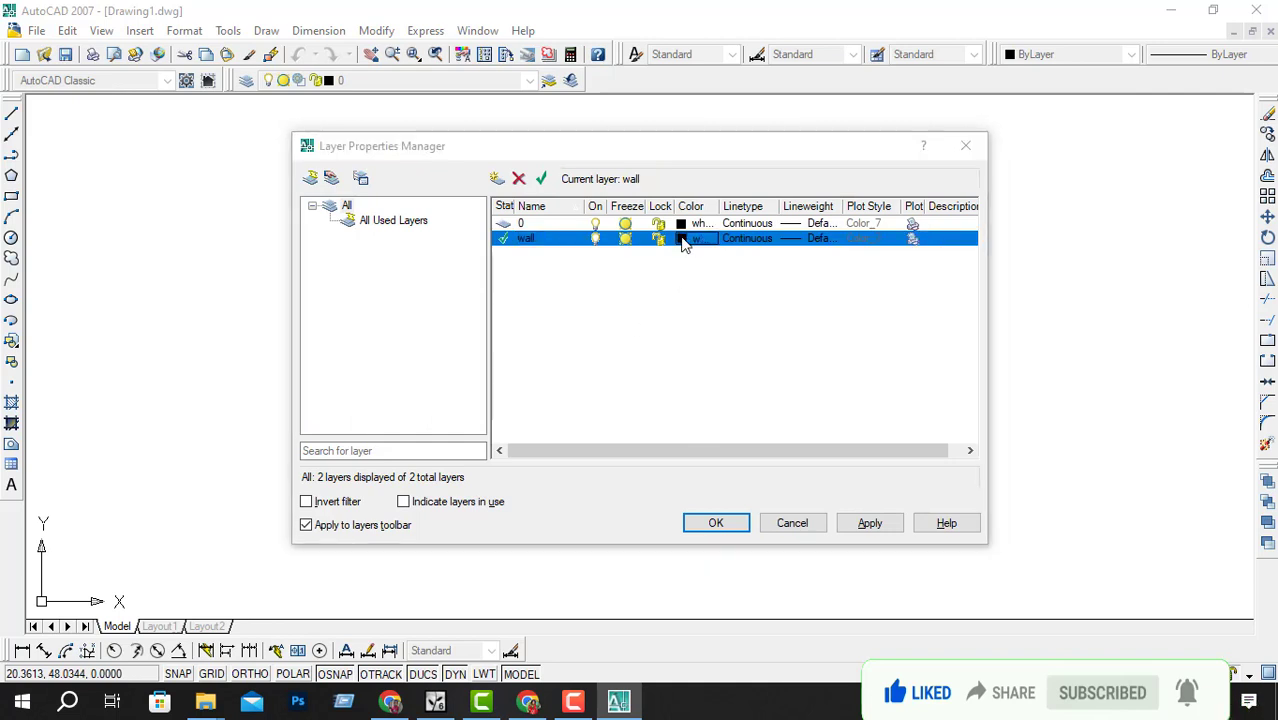
Step: Assign the color white to the wall layer and apply the change
left_click(683, 240)
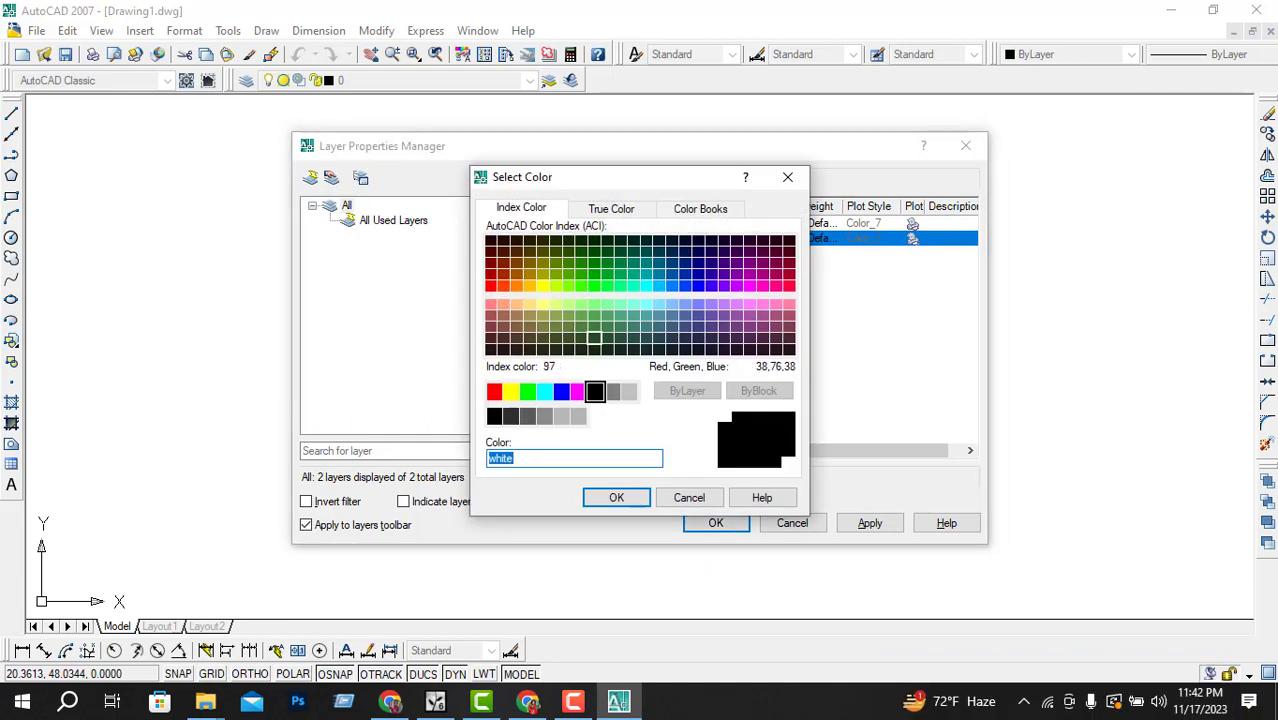
left_click(596, 392)
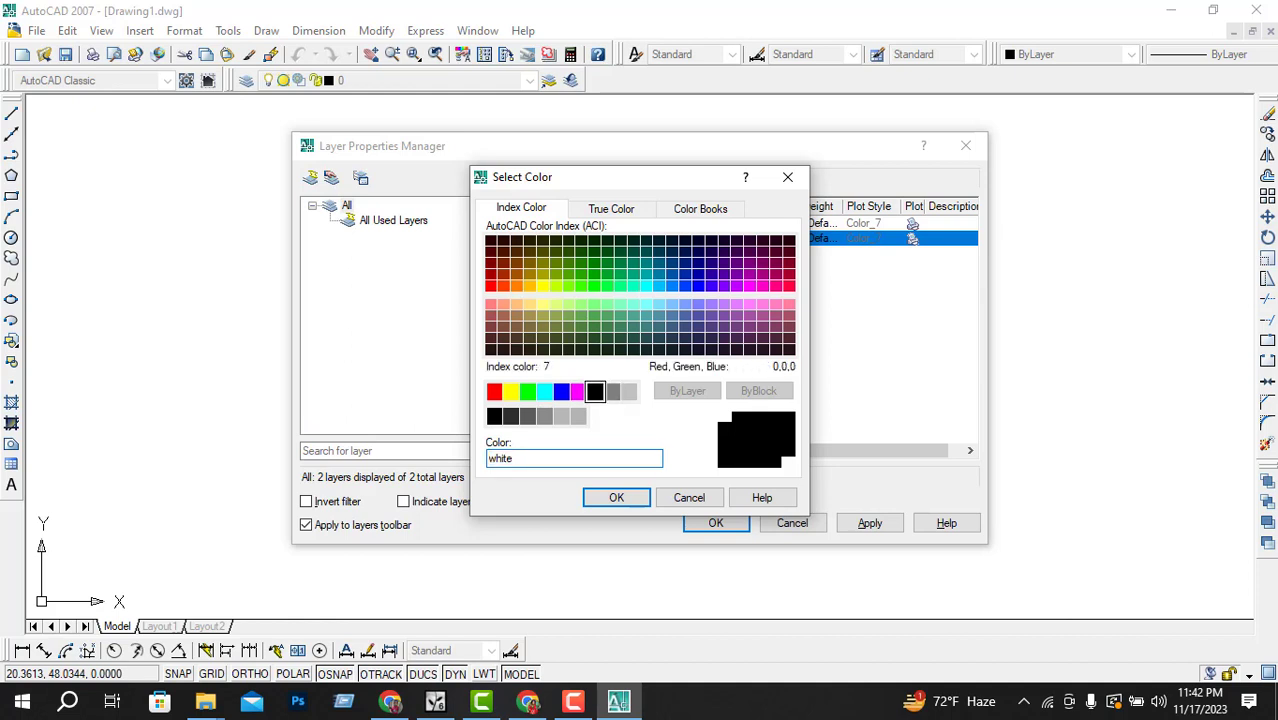
left_click(616, 498)
left_click(867, 526)
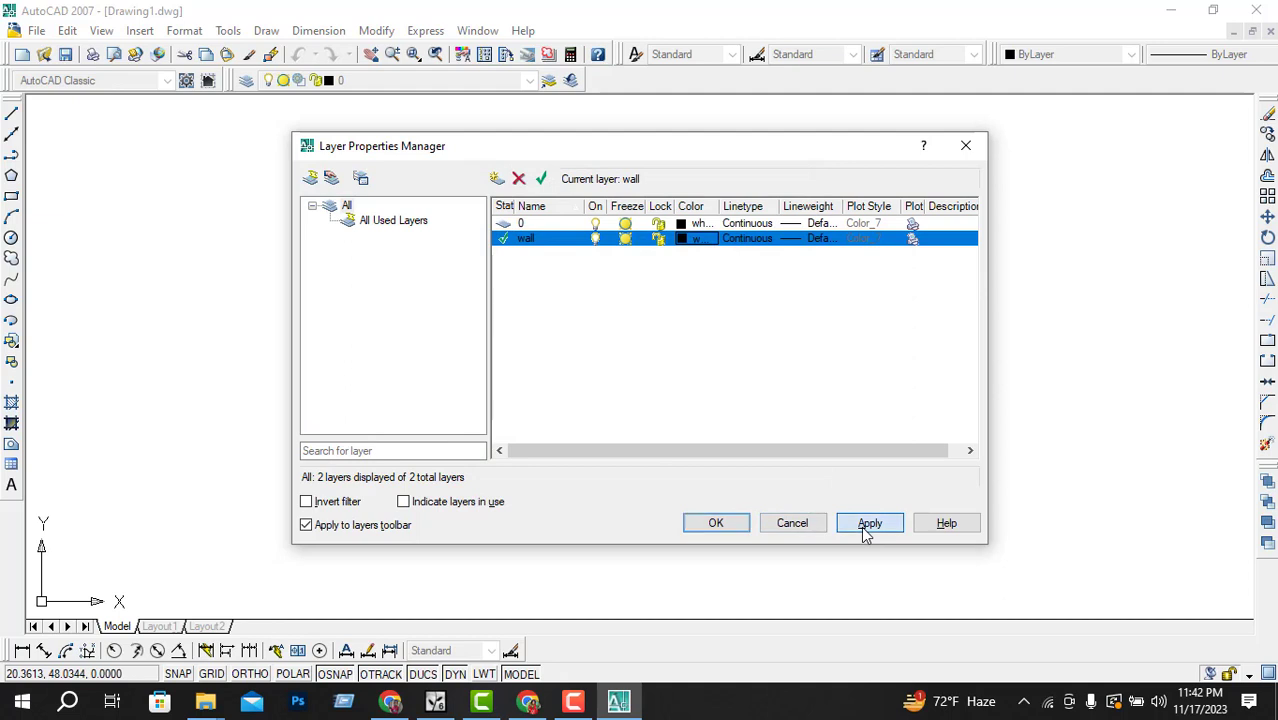
Step: Browse the loadable linetypes for the wall layer, keep Continuous, and close the Layer Properties Manager
left_click(755, 240)
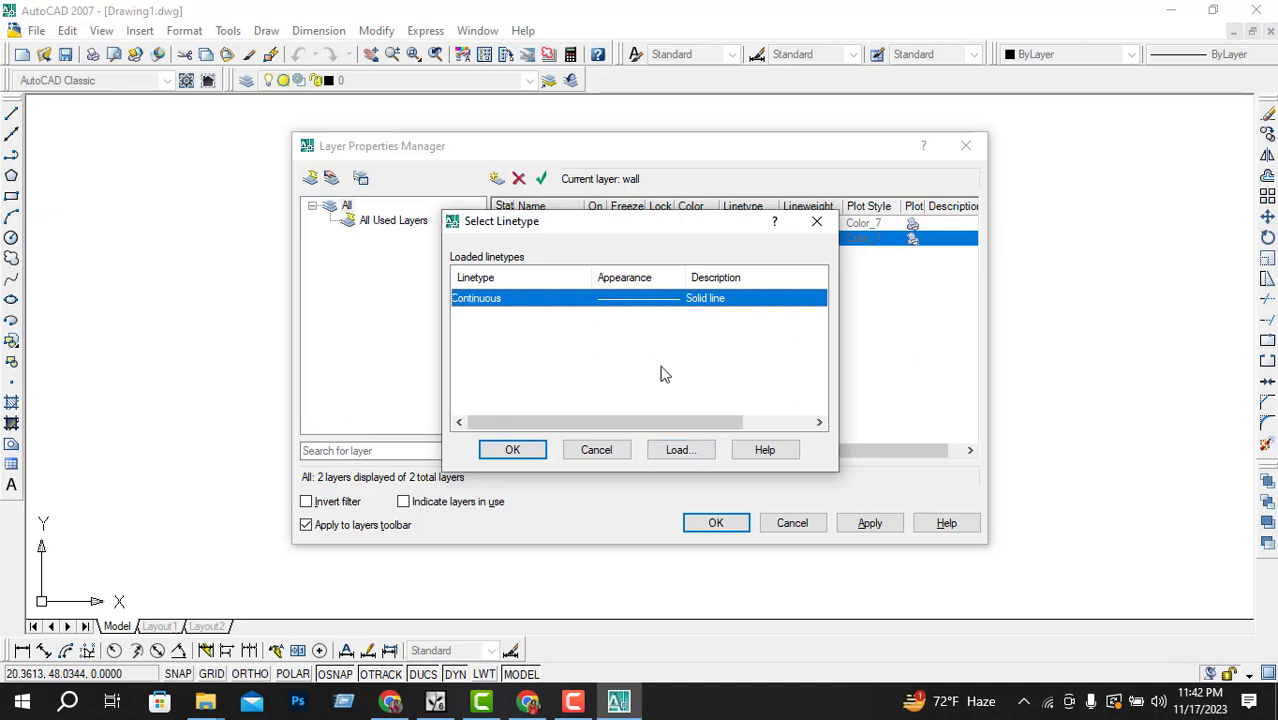
left_click(682, 449)
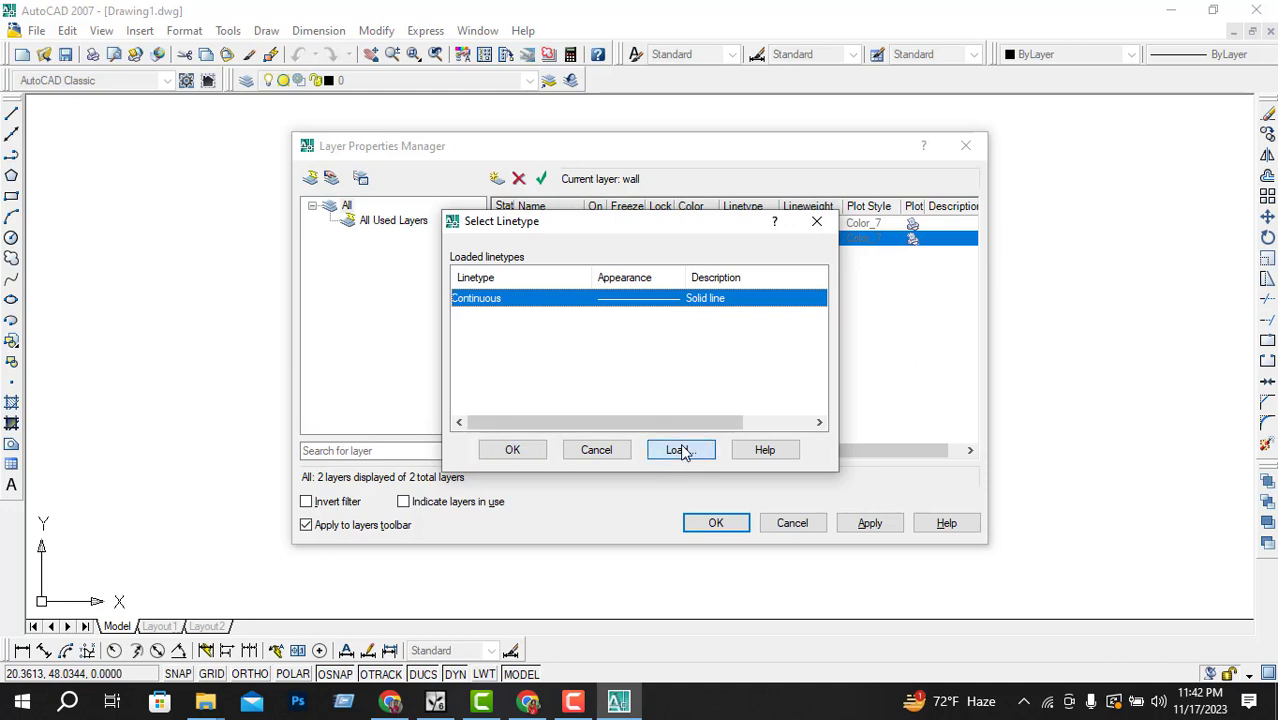
scroll(680, 360, "down", 12)
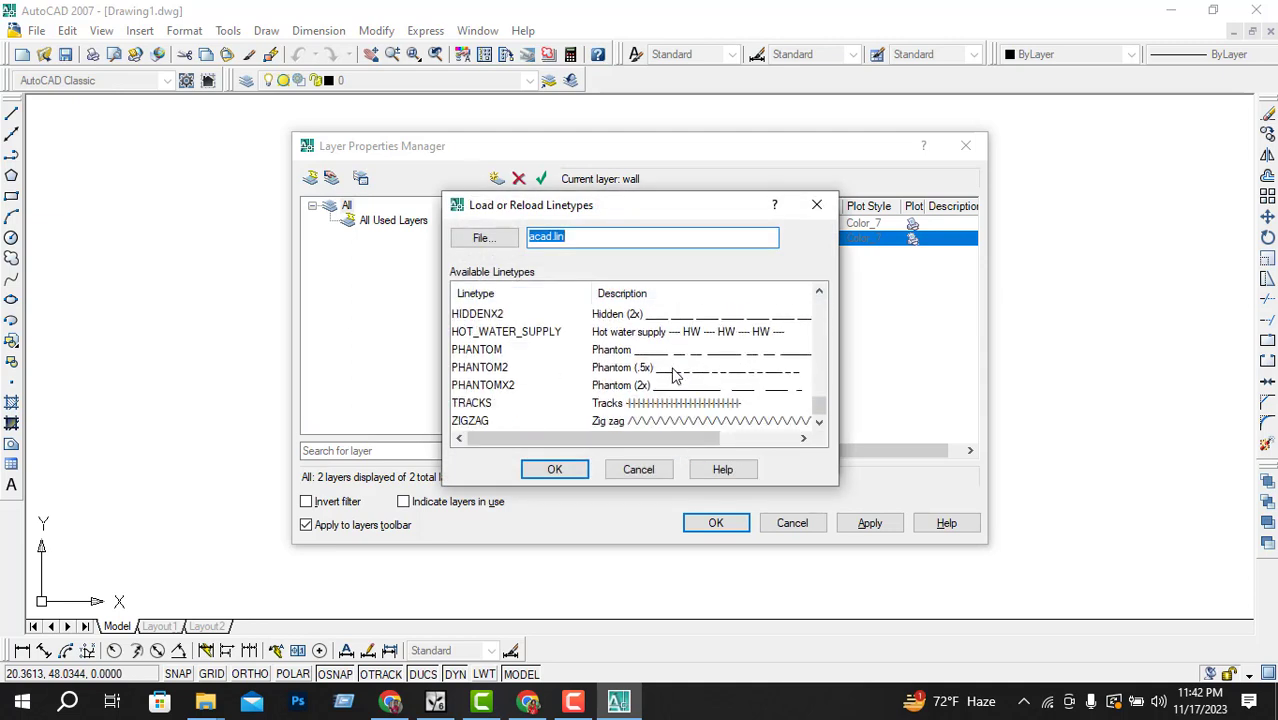
scroll(690, 373, "up", 12)
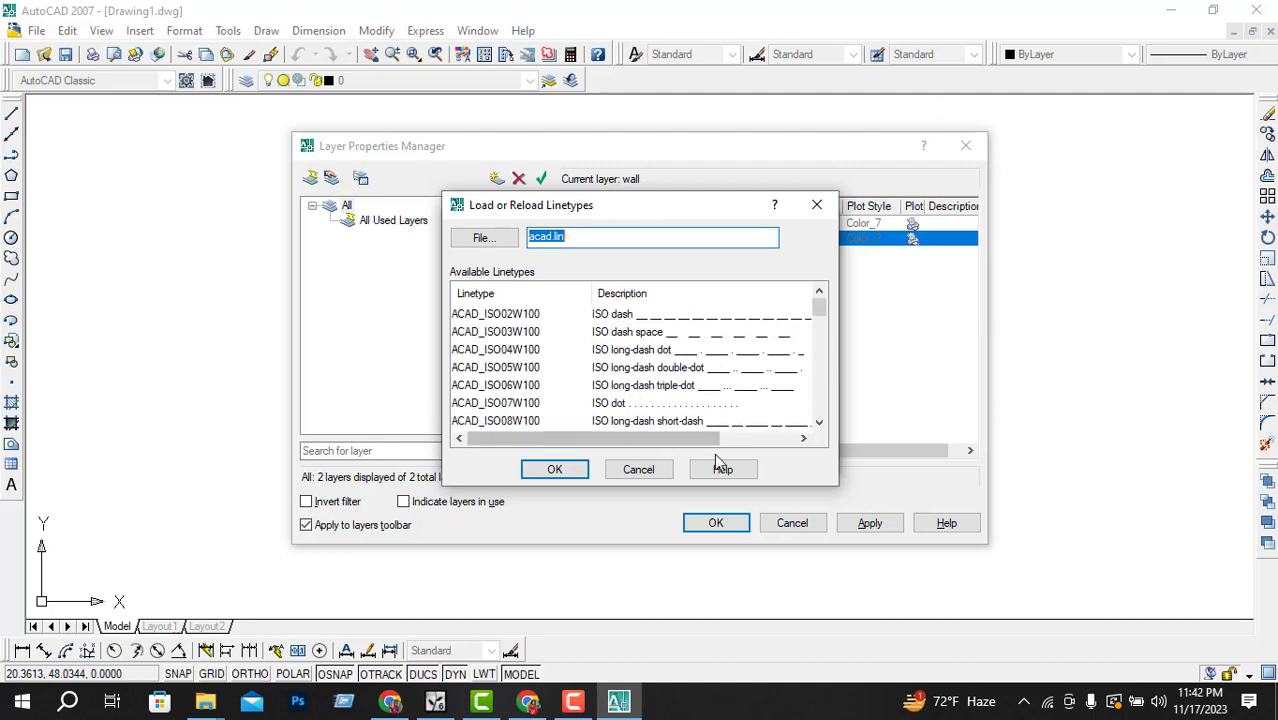
left_click(659, 468)
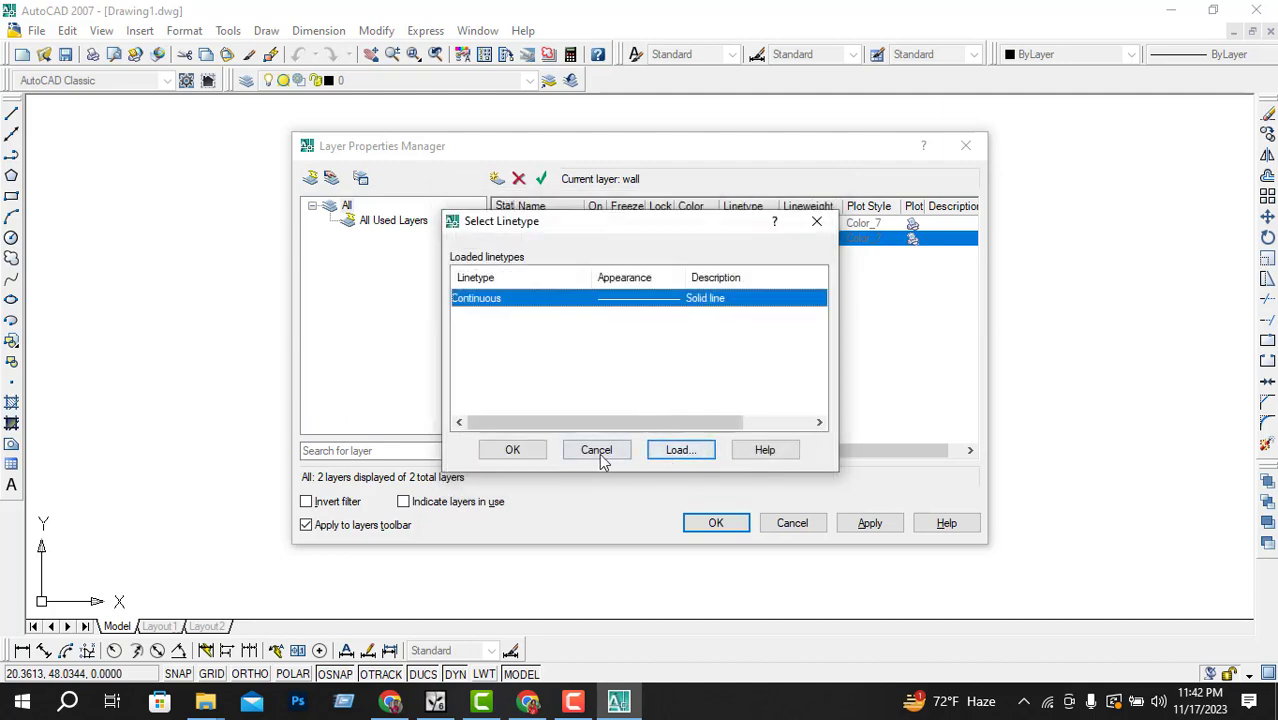
left_click(520, 450)
left_click(867, 524)
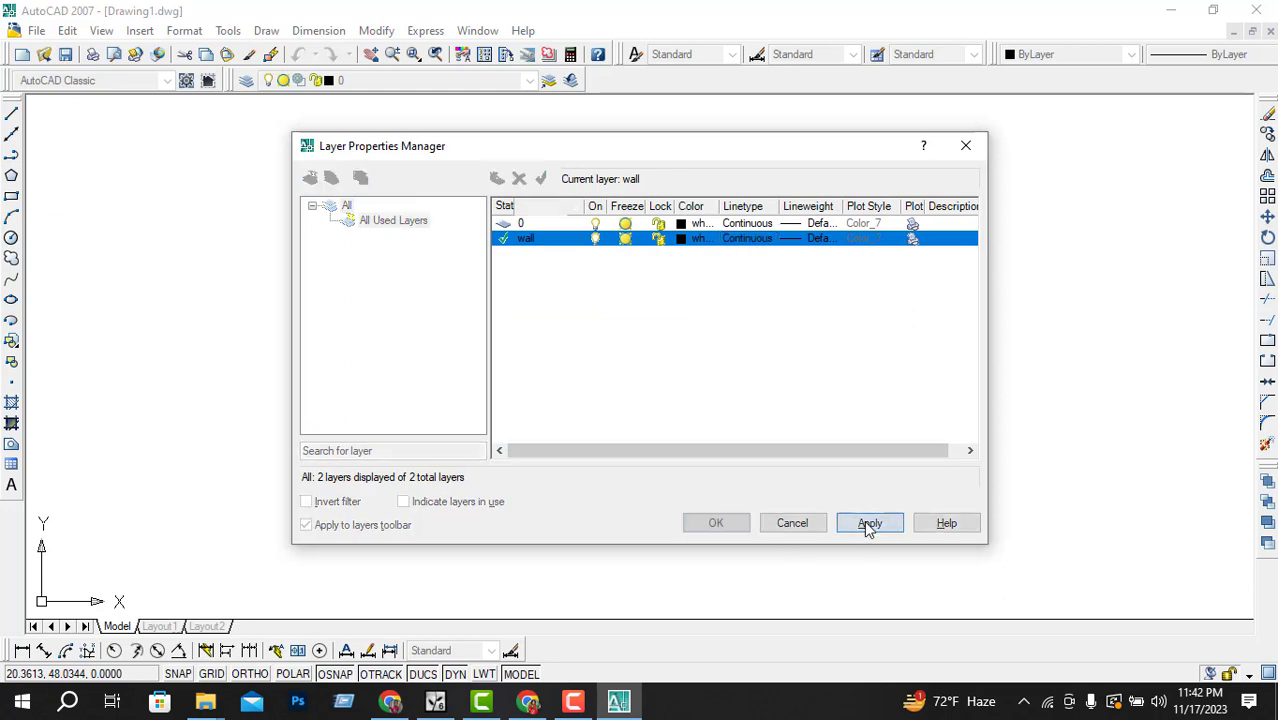
left_click(700, 523)
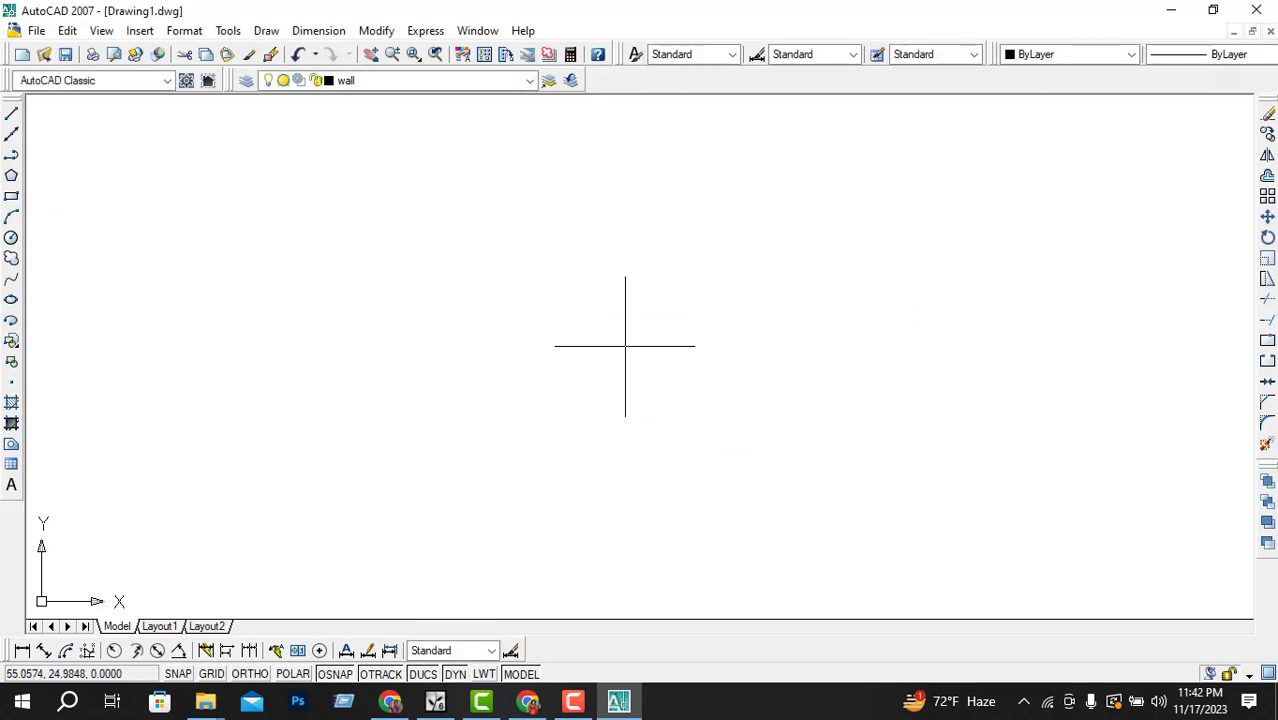
Step: Reopen the Layer Properties Manager and create another new layer
left_click(460, 82)
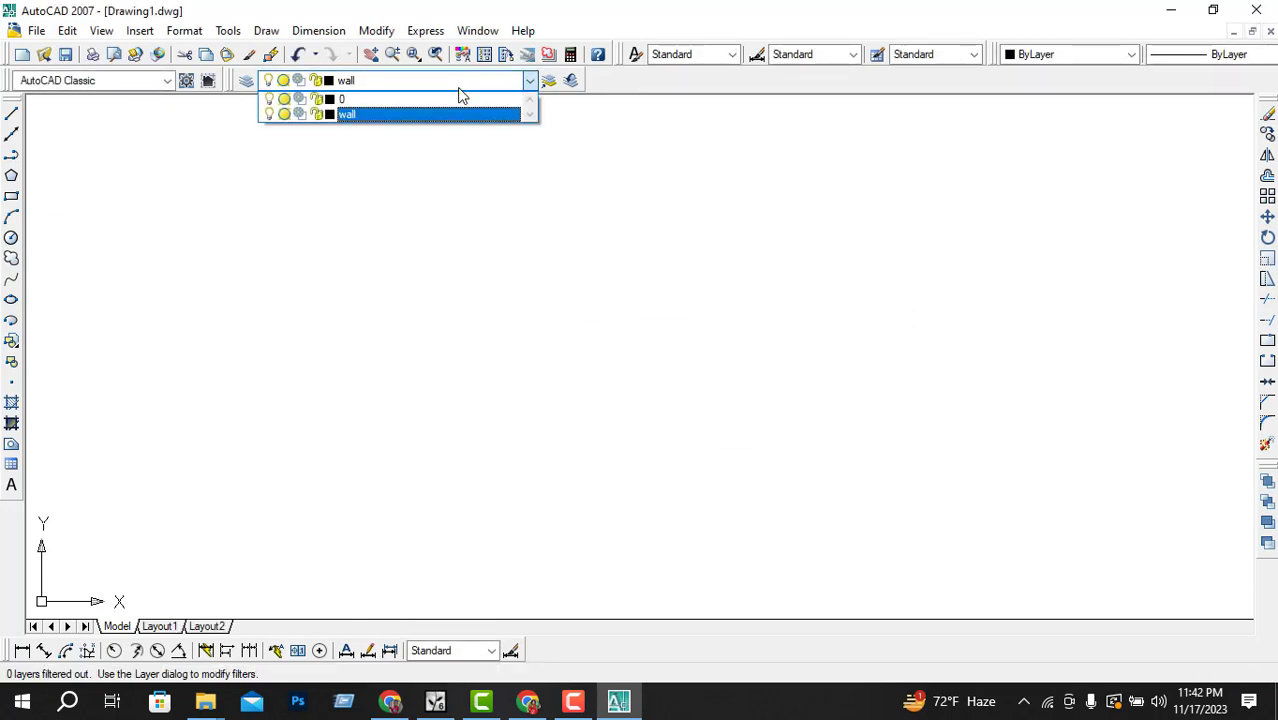
left_click(386, 166)
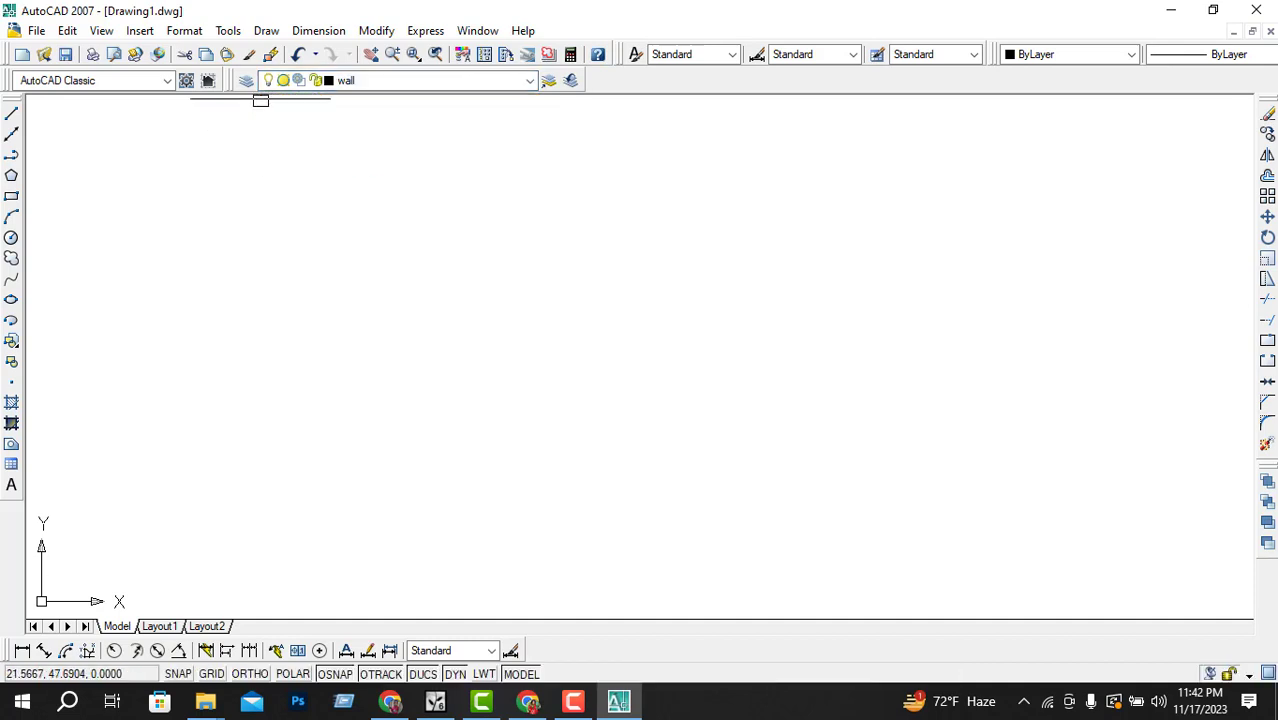
left_click(247, 82)
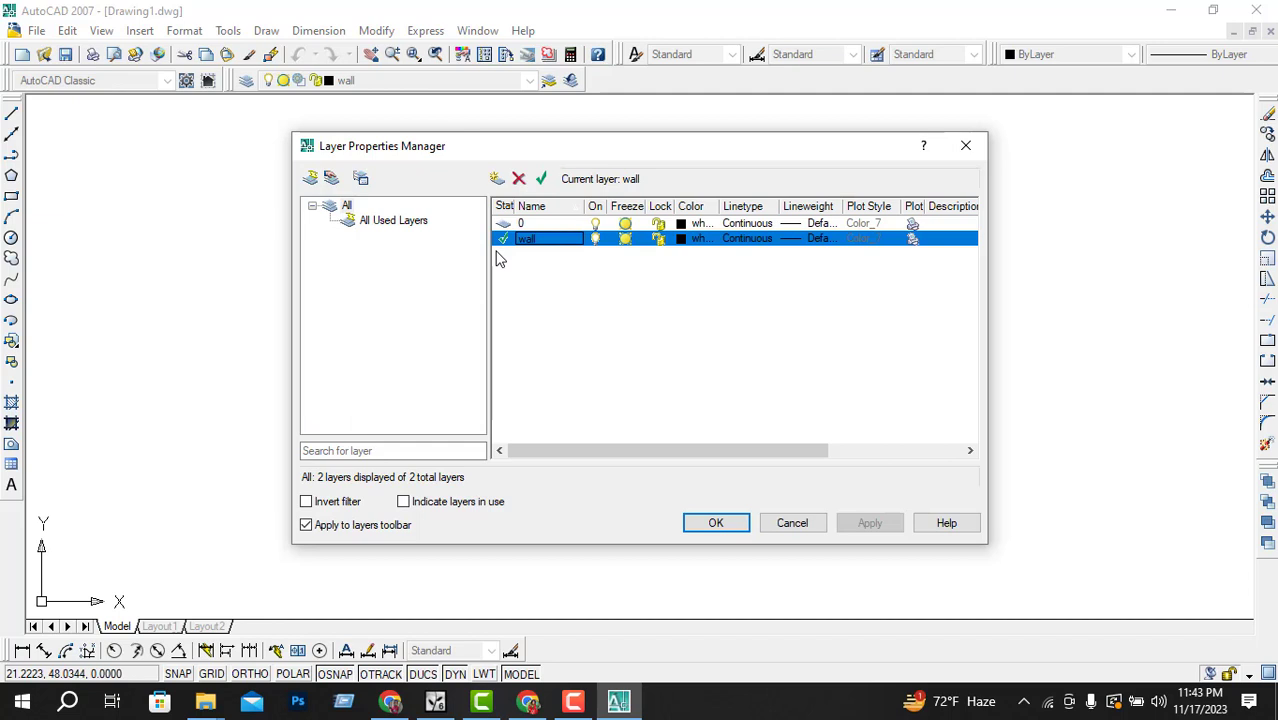
left_click(496, 181)
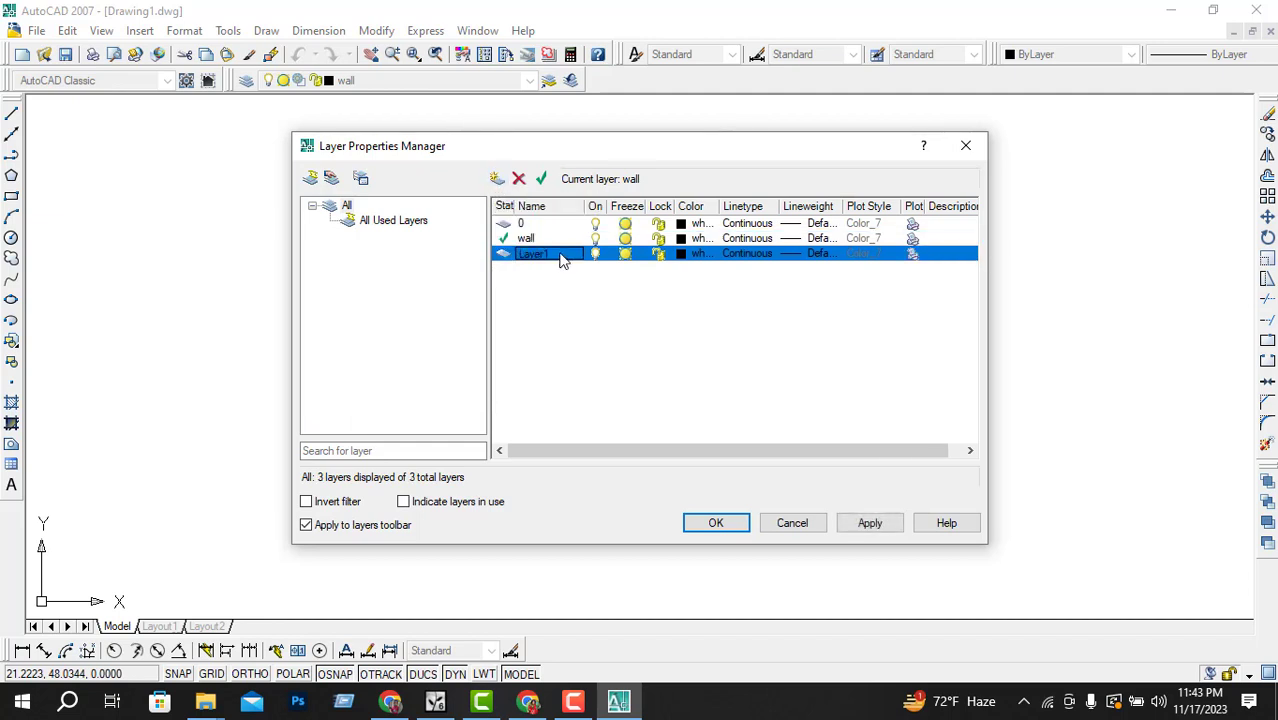
Step: Set the new layer as current and rename it to Colum
key("alt+c")
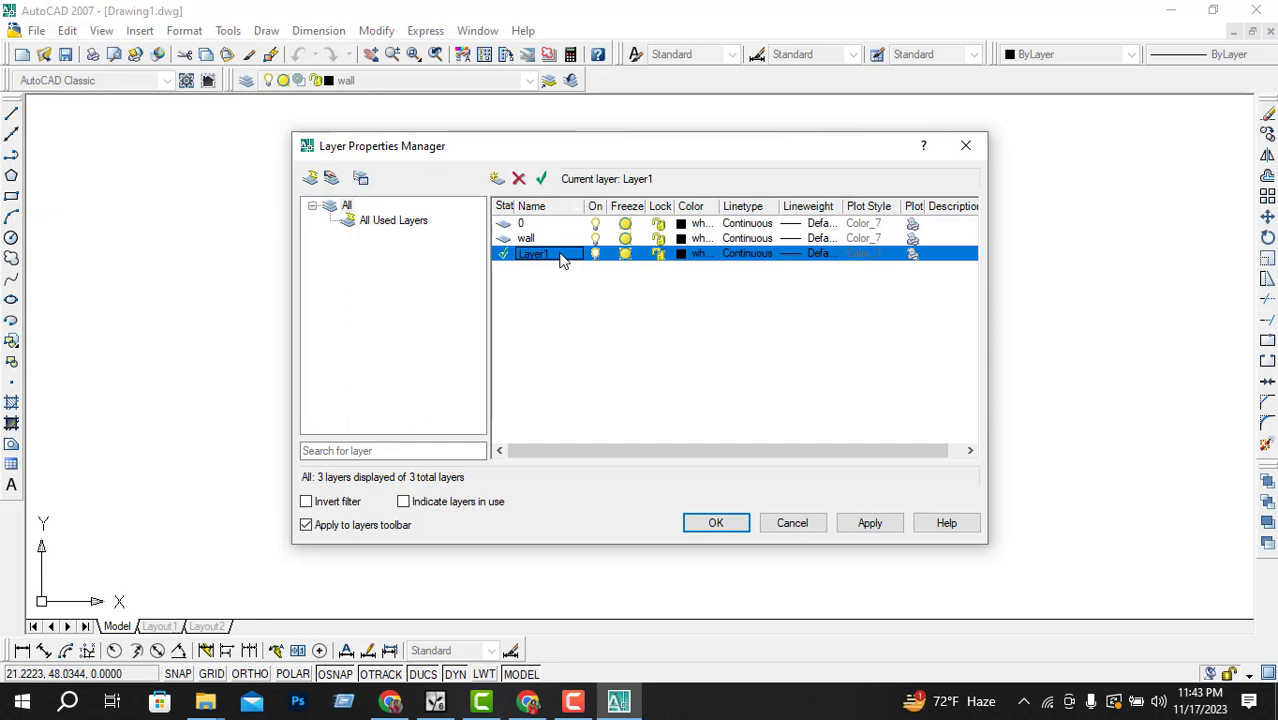
left_click(575, 258)
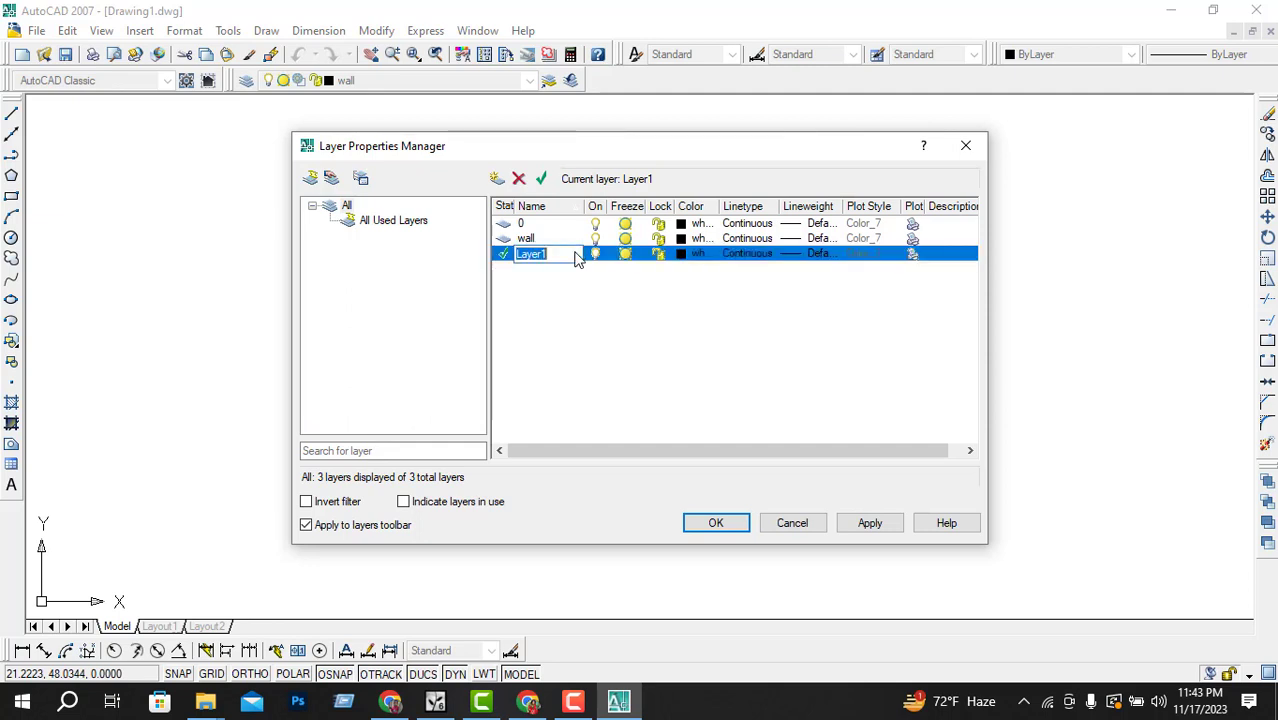
key("BackSpace")
type("Colum")
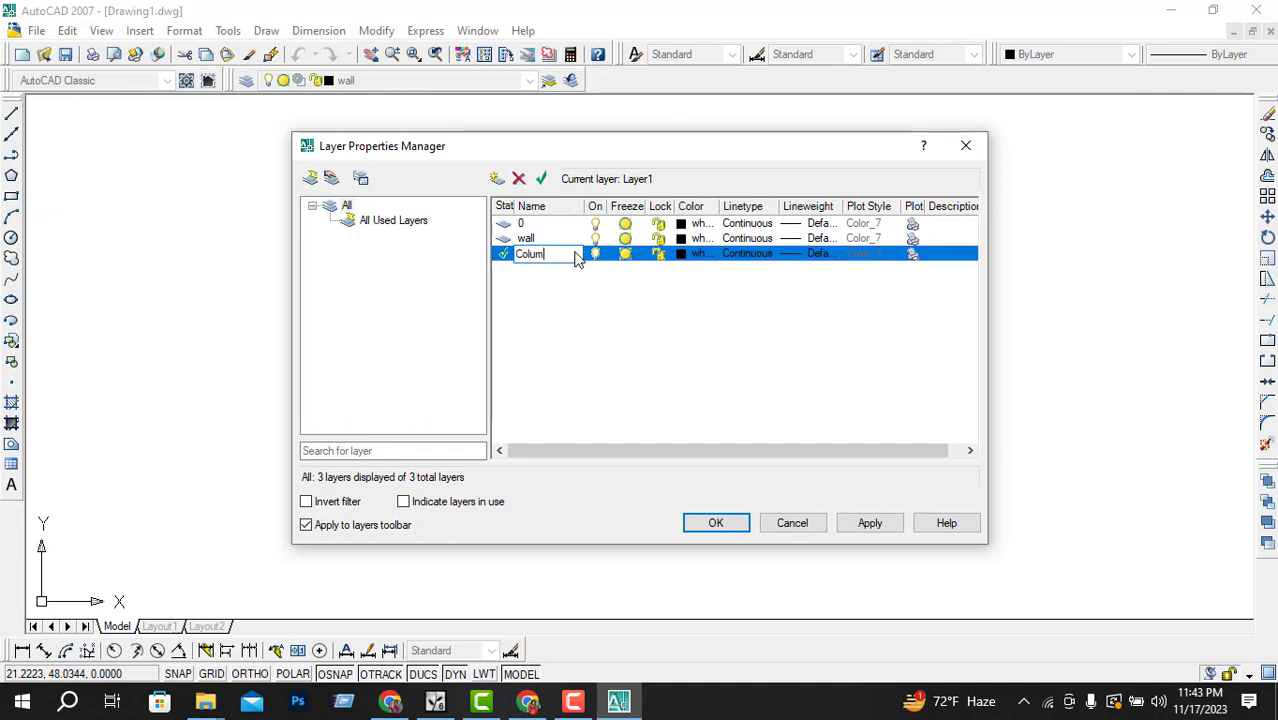
Step: Set the Colum layer's color to red, index color 10
left_click(690, 256)
left_click(686, 255)
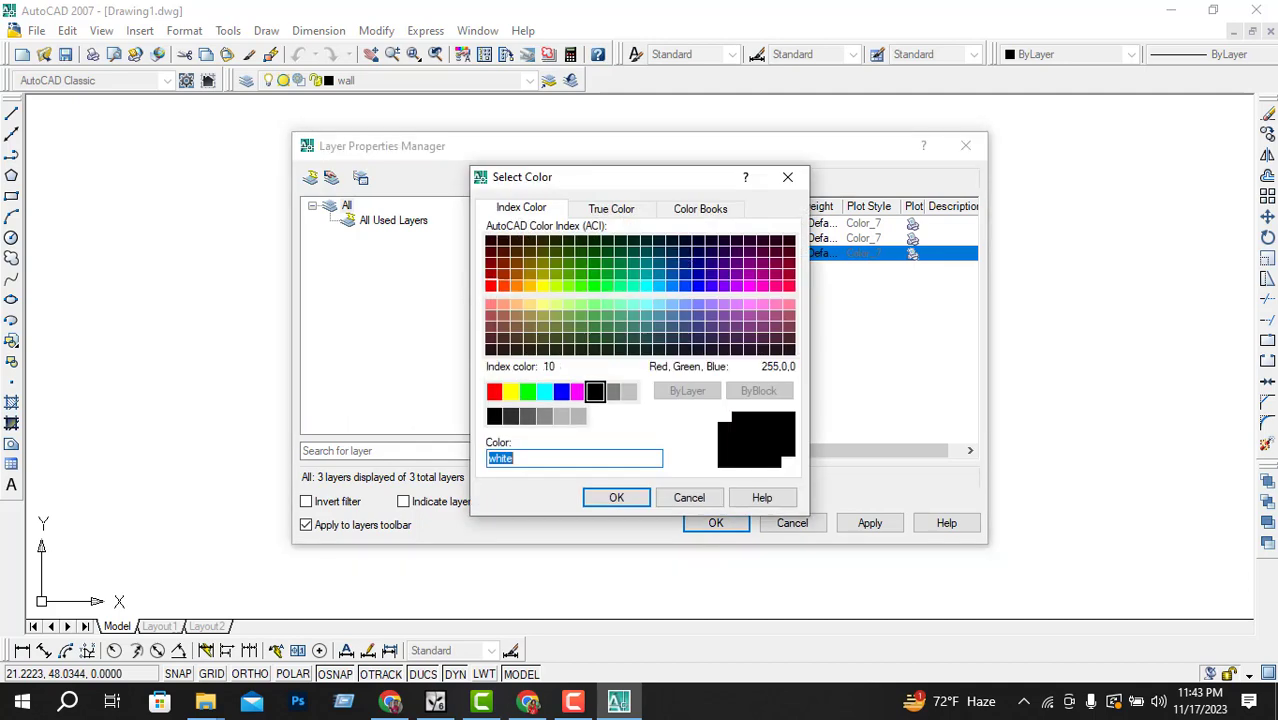
left_click(491, 285)
left_click(616, 497)
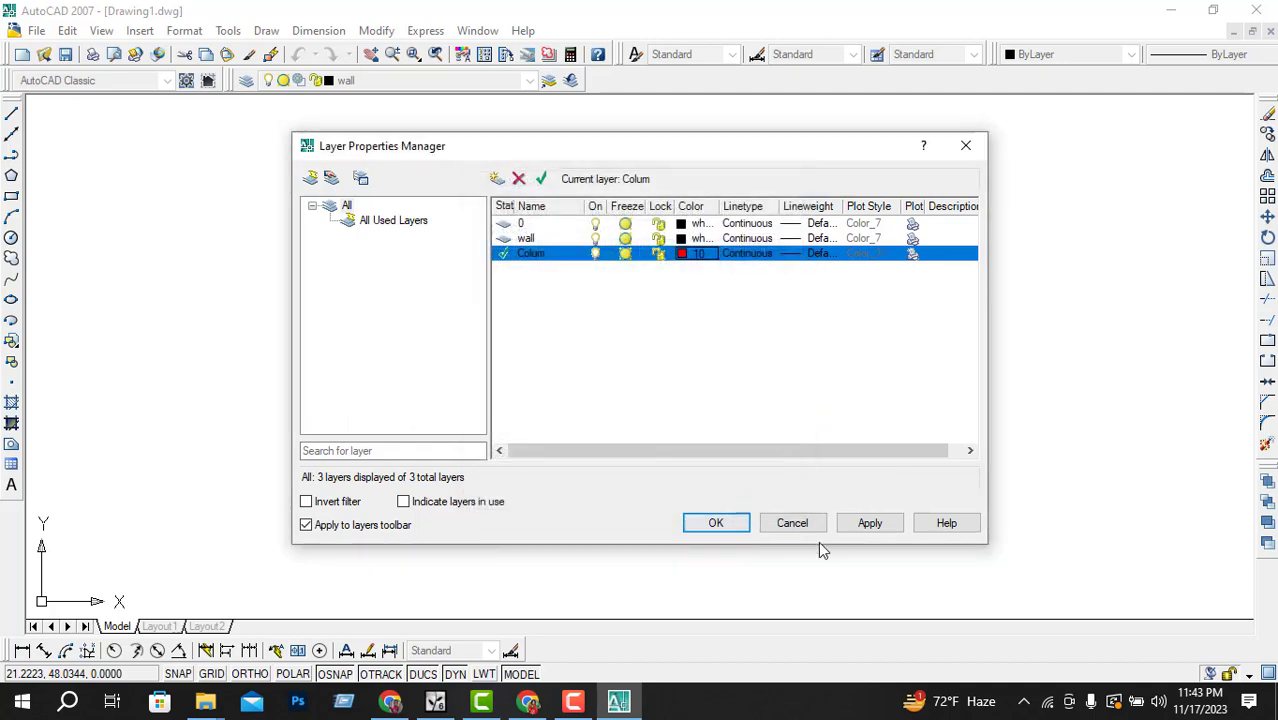
Step: Set the Colum layer's lineweight to 0.30 mm, apply it, and close the Layer Properties Manager
left_click(787, 256)
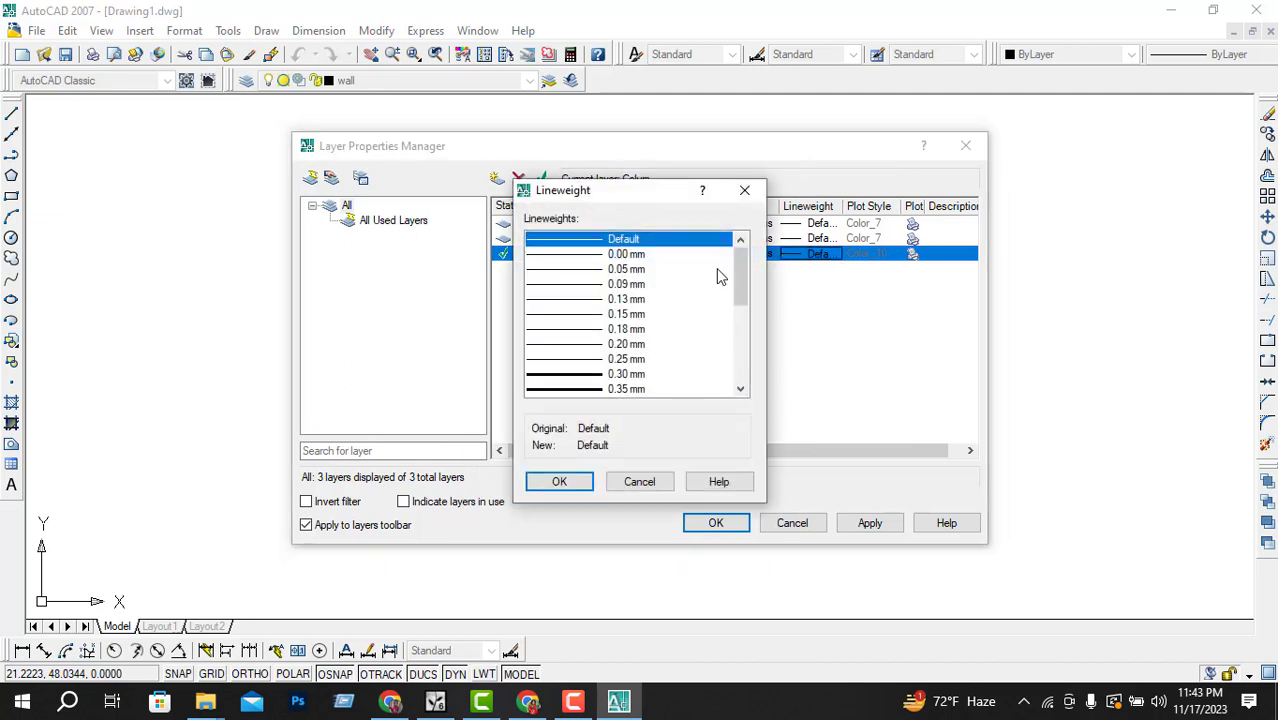
left_click(615, 377)
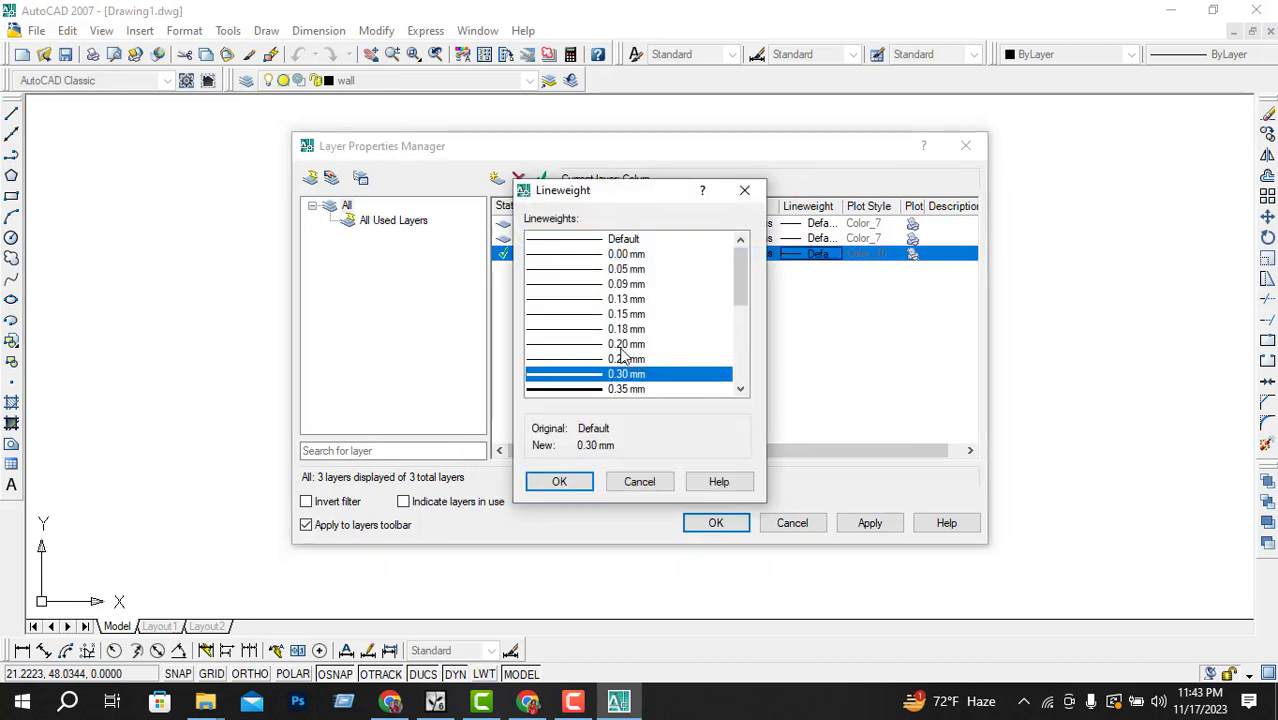
left_click(560, 482)
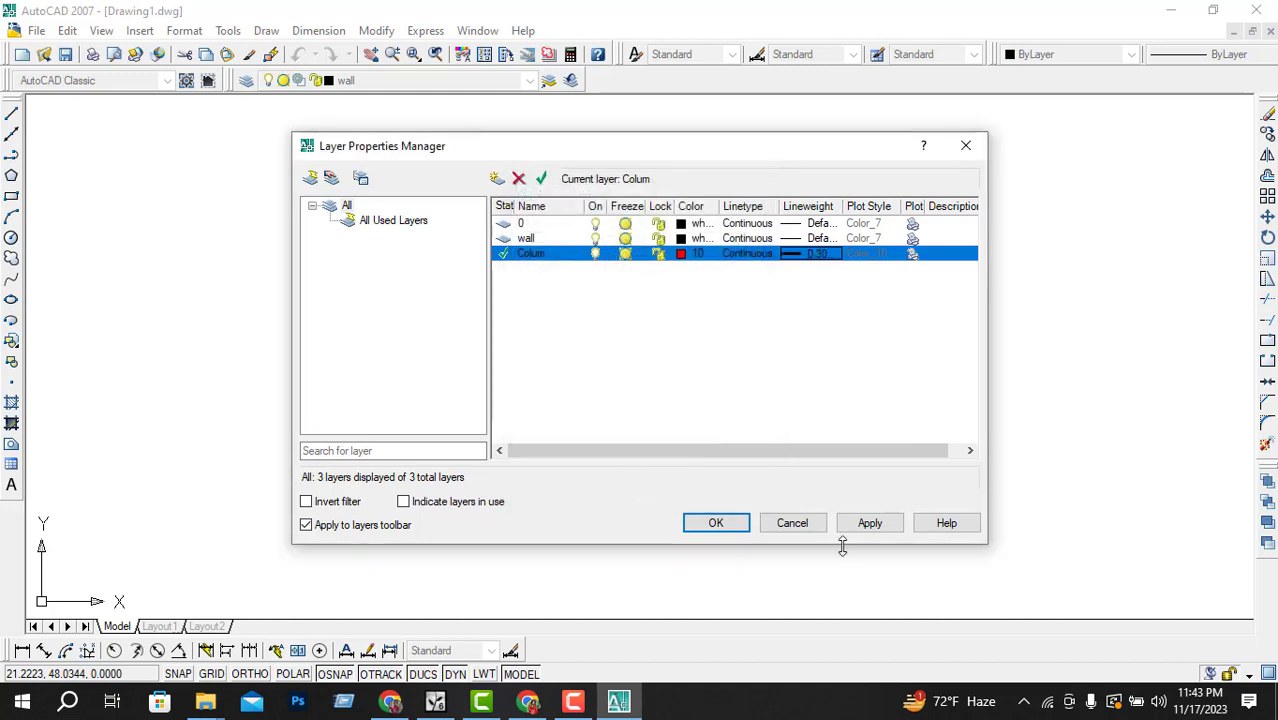
left_click(867, 527)
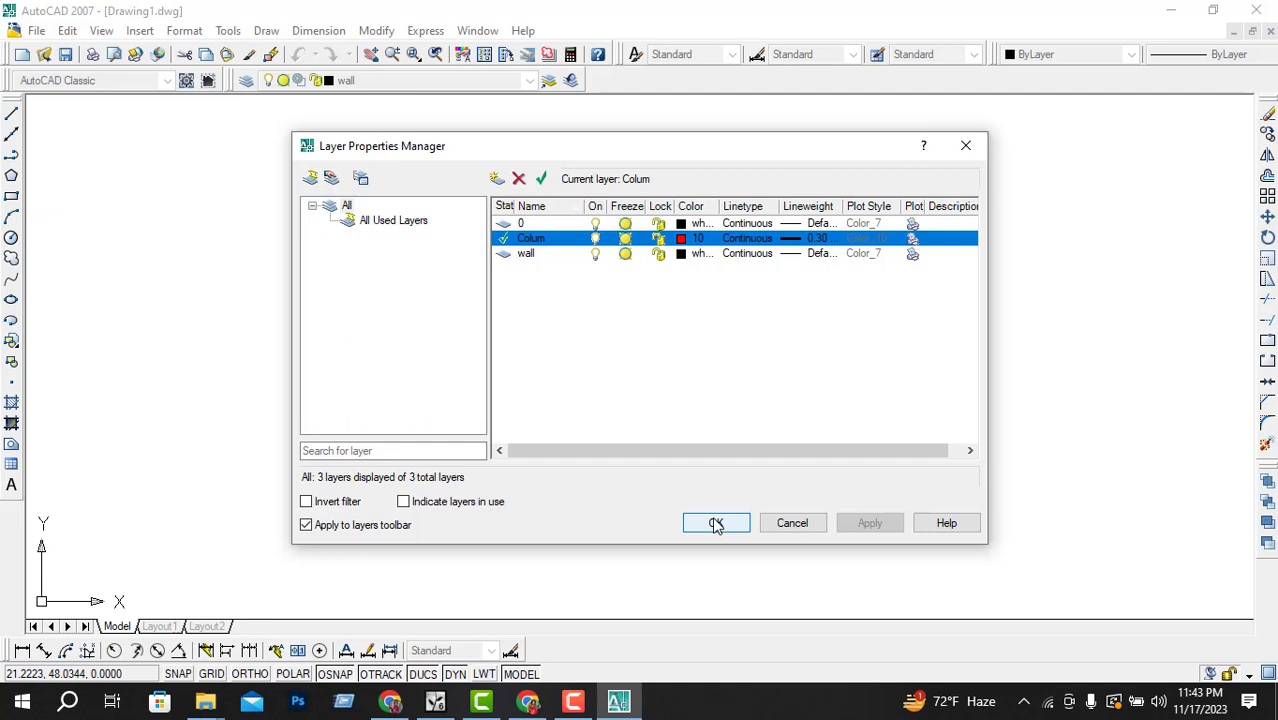
left_click(716, 524)
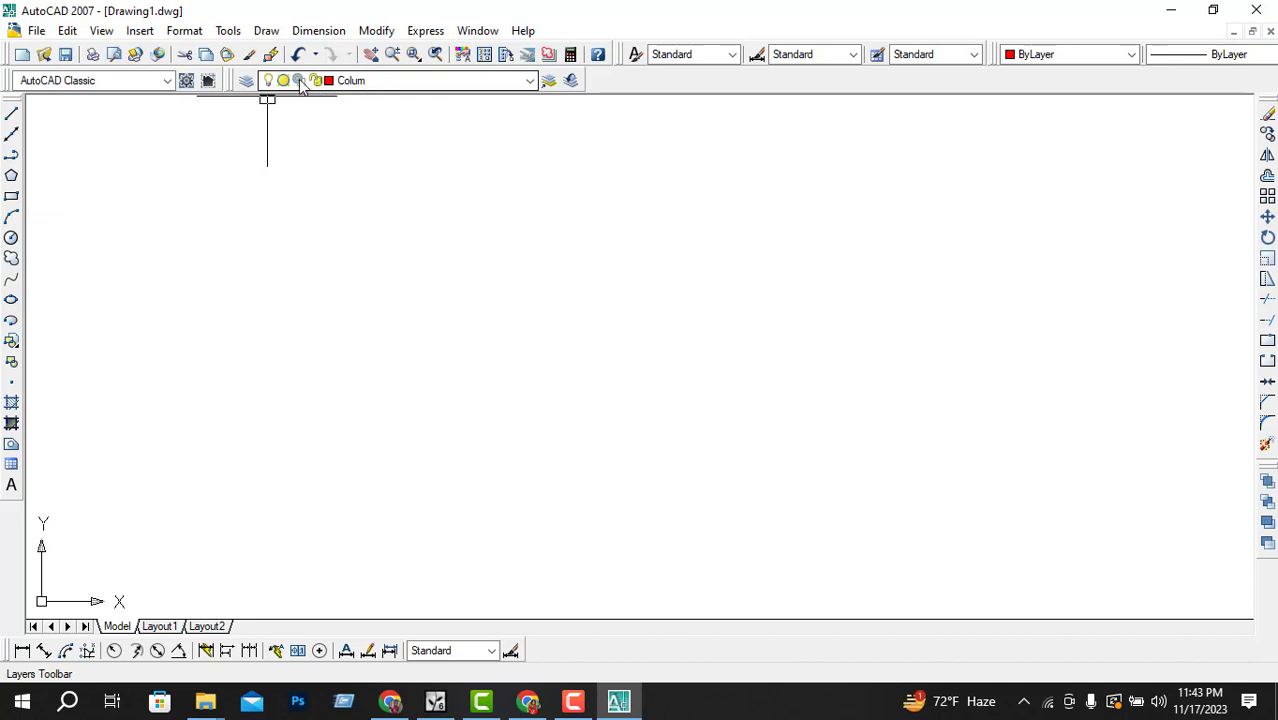
Step: Reopen the Layer Properties Manager, toggle the Colum layer's lock, apply, and close the dialog
left_click(248, 80)
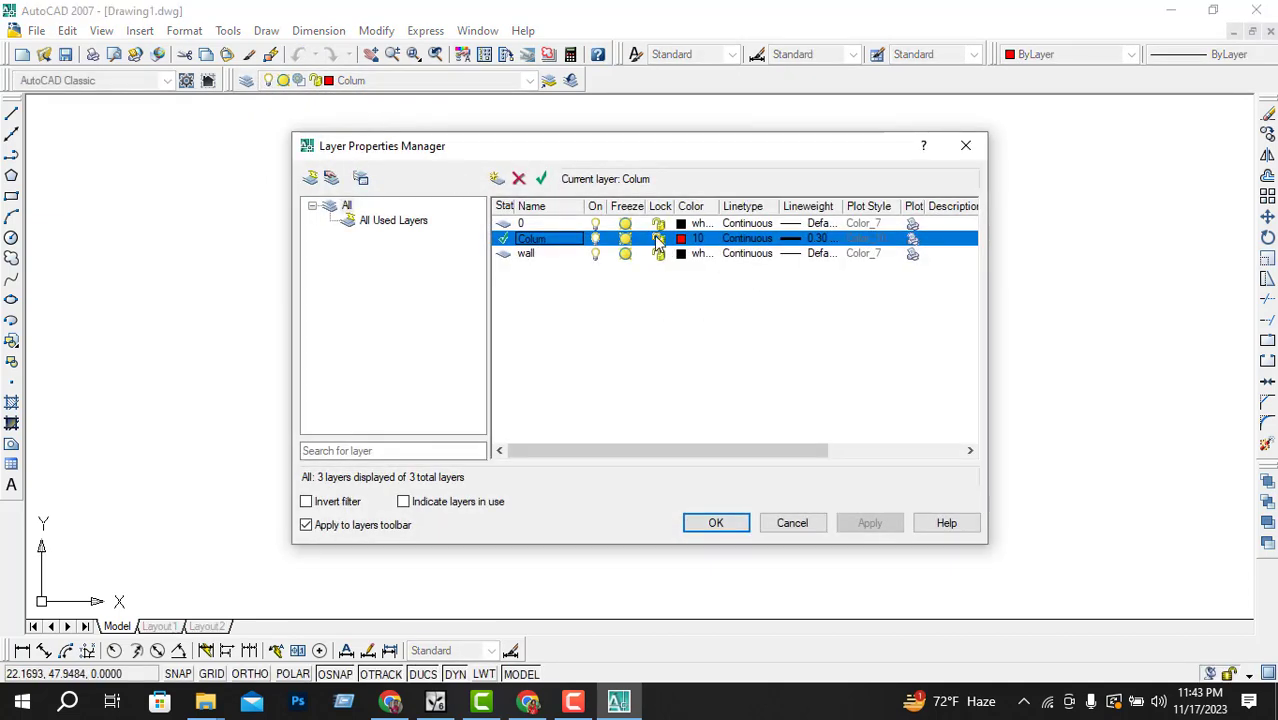
left_click(656, 240)
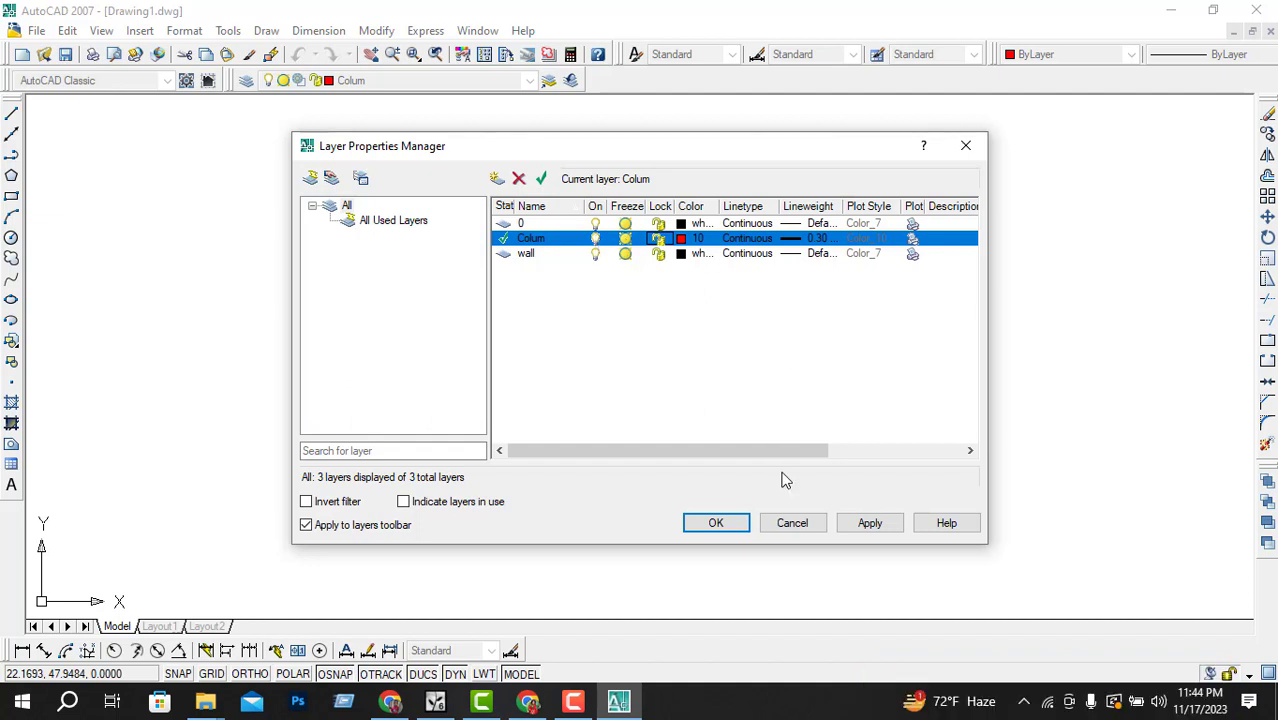
left_click(870, 523)
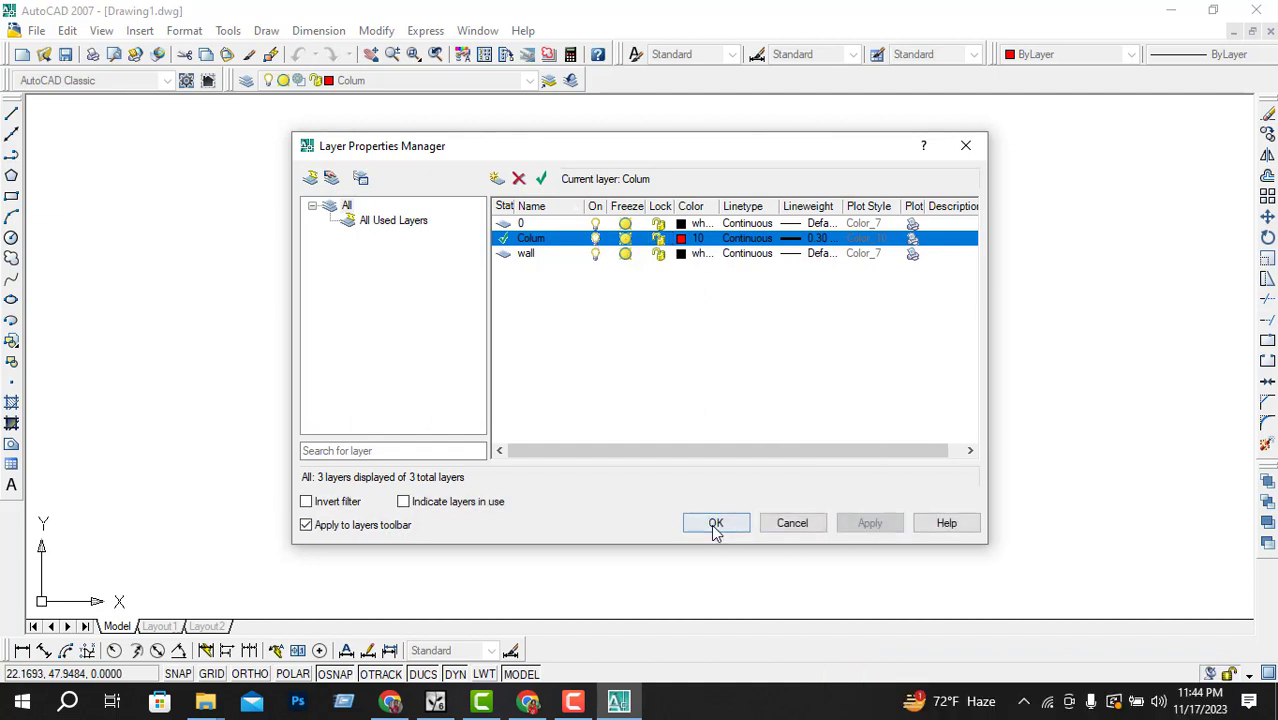
left_click(716, 527)
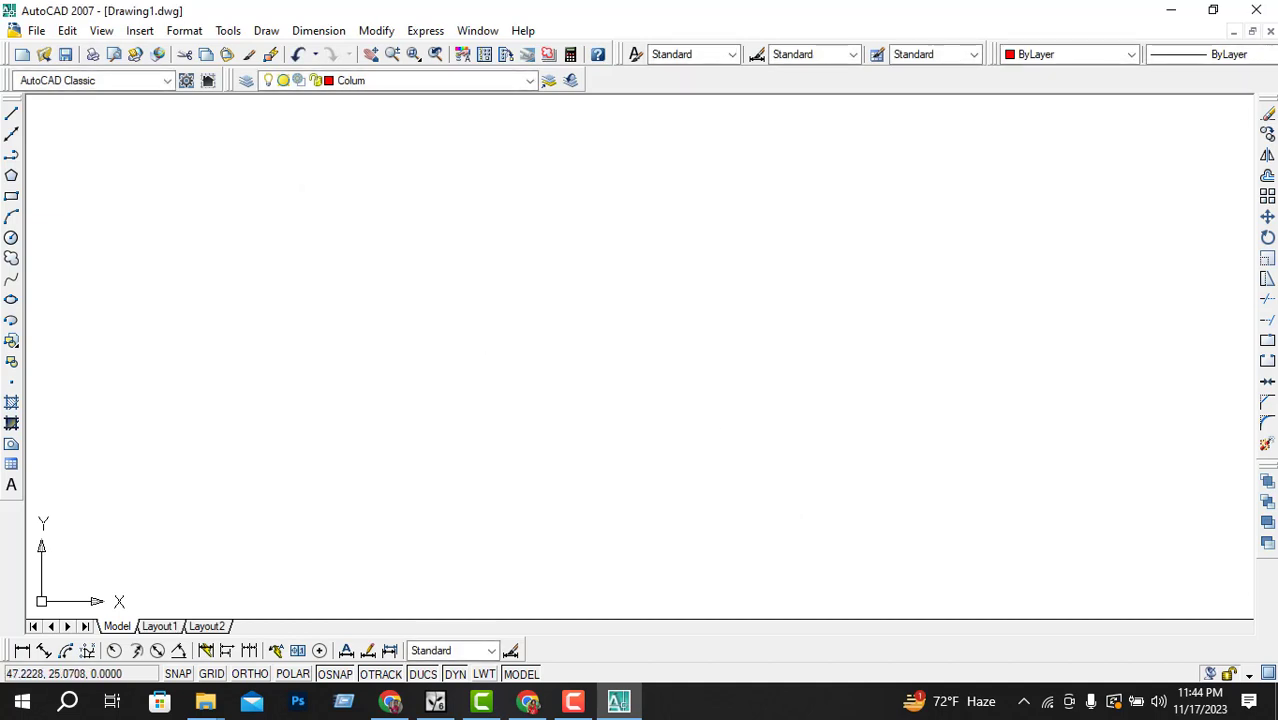
type("l")
left_click(352, 322)
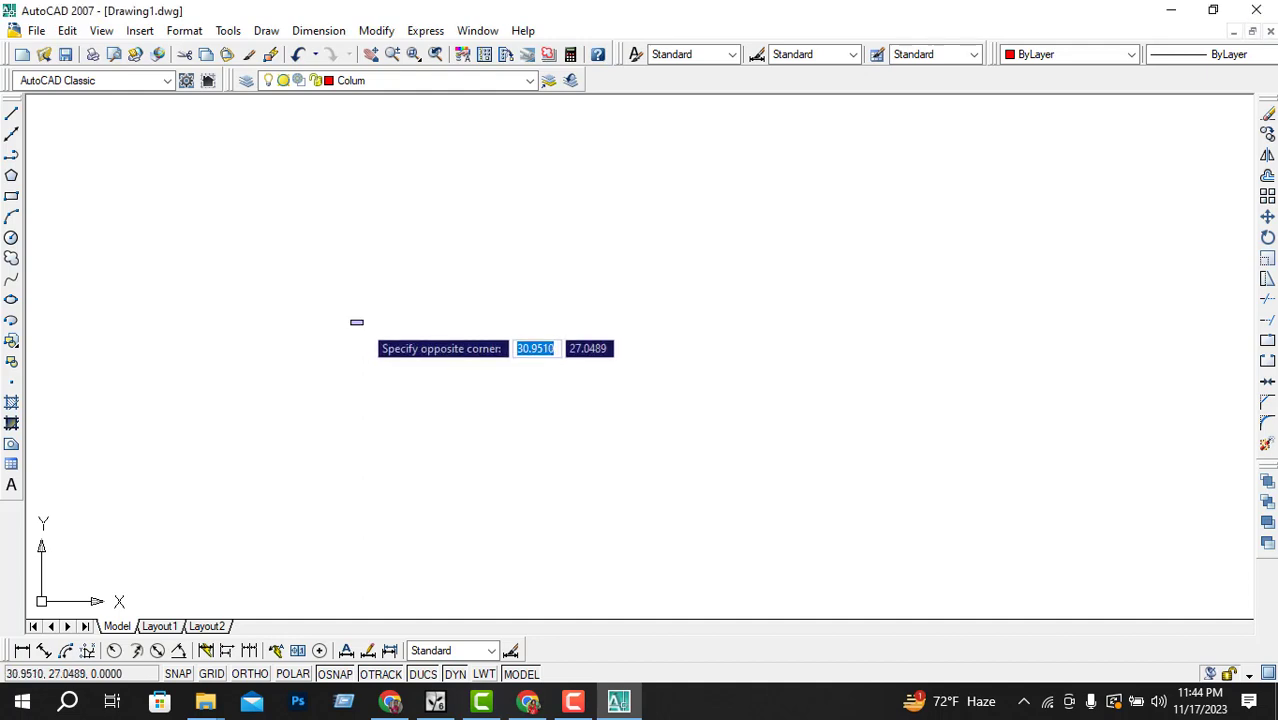
key("Escape")
type("l")
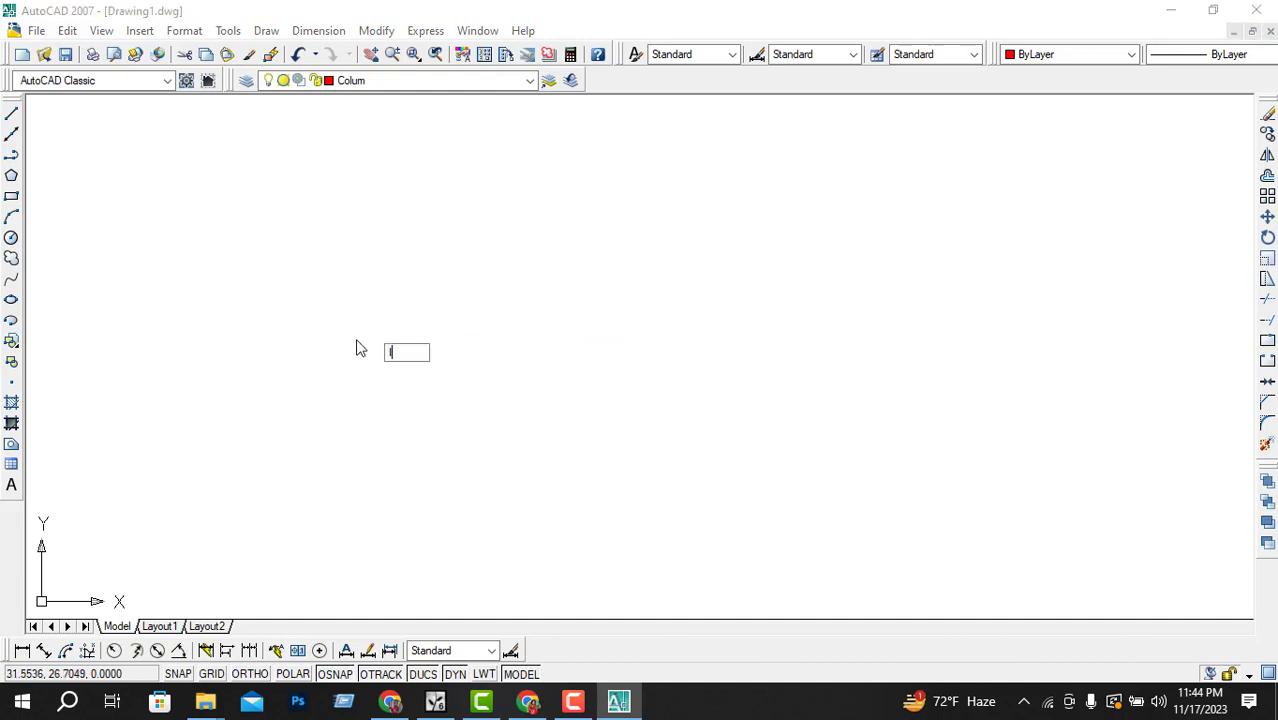
left_click(378, 354)
key("Escape")
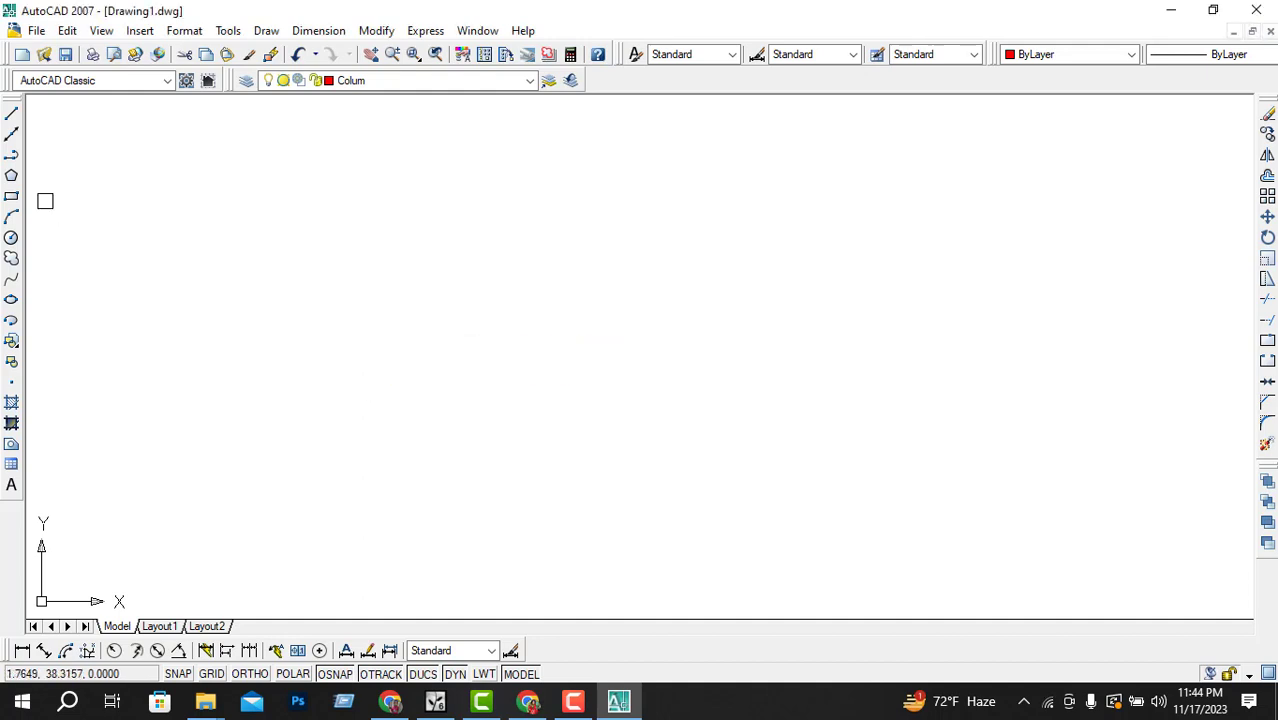
Step: Draw a horizontal line about 35 units long on the Colum layer with Ortho turned on
left_click(12, 114)
left_click(333, 313)
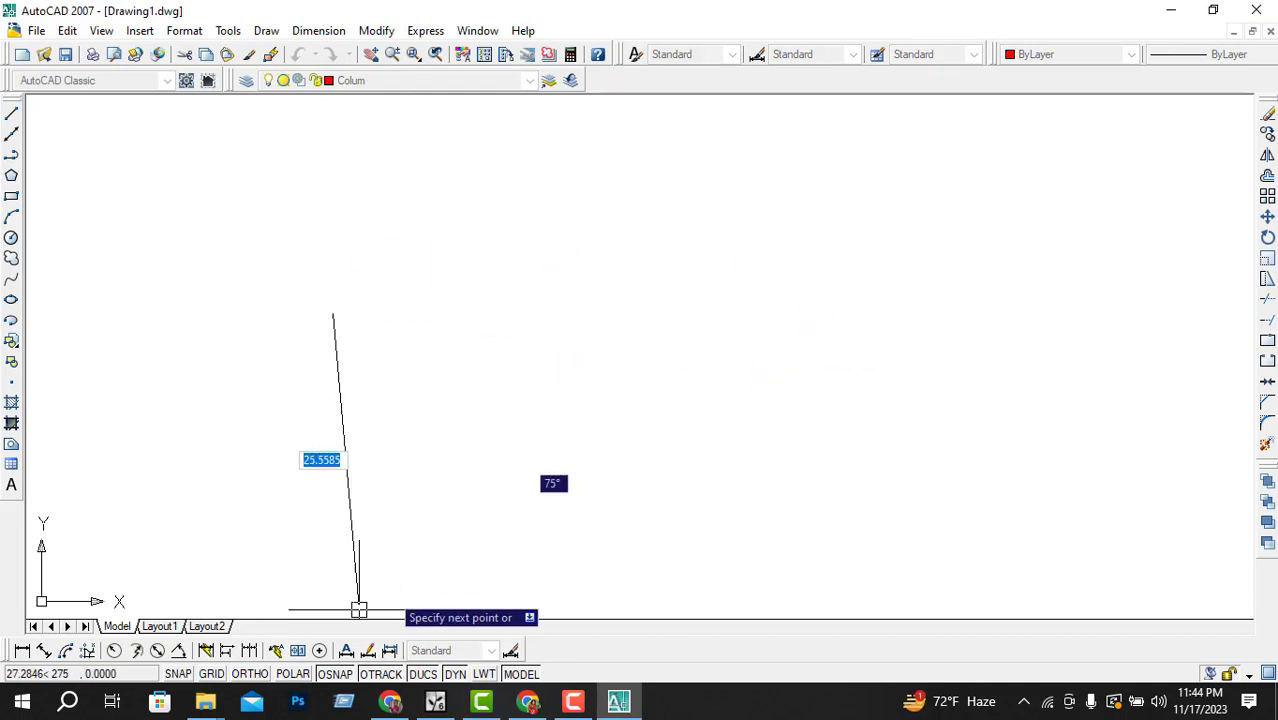
left_click(248, 674)
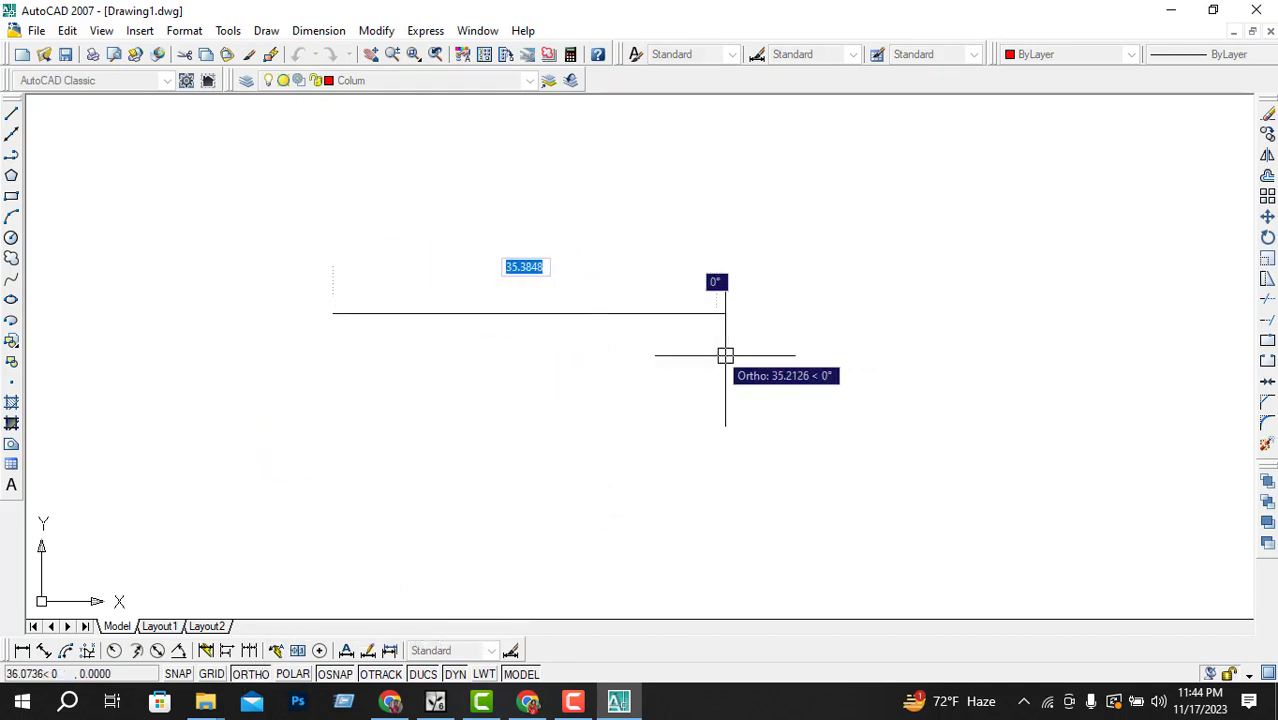
left_click(816, 340)
key("Return")
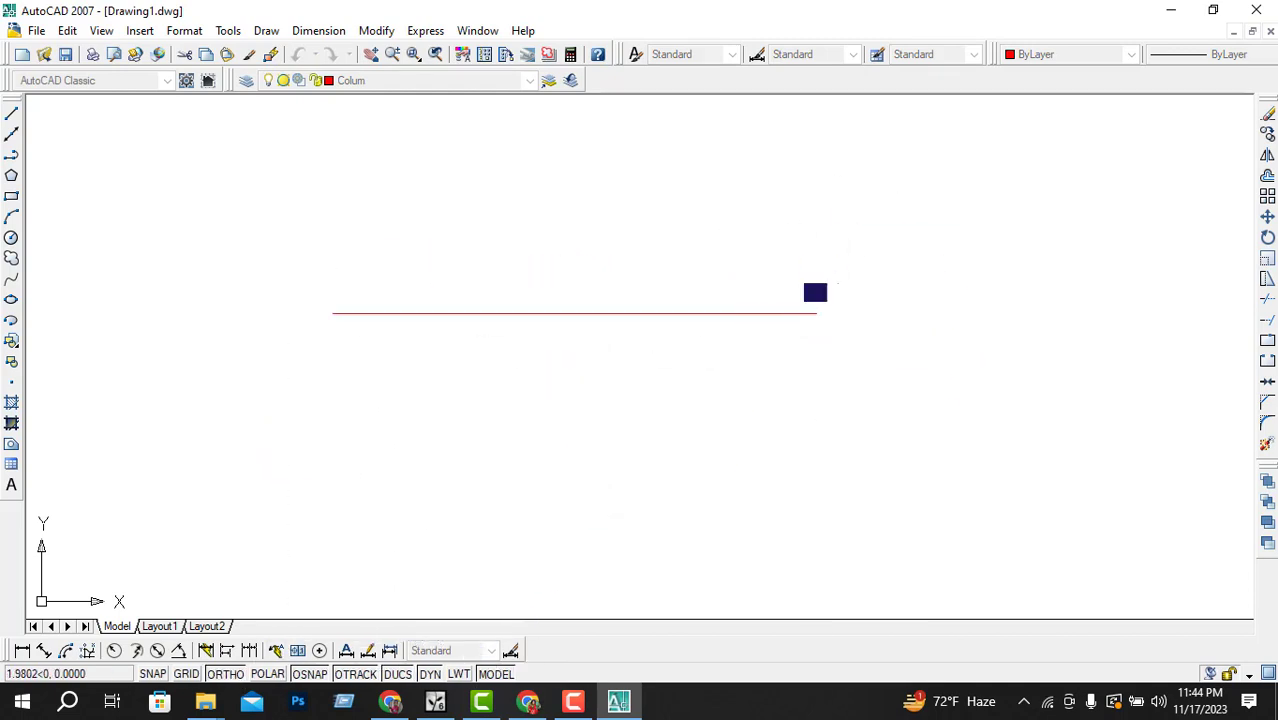
Step: Move the red Colum line onto the wall layer
scroll(806, 343, "down", 2)
scroll(622, 319, "up", 3)
scroll(947, 359, "up", 2)
scroll(602, 317, "down", 1)
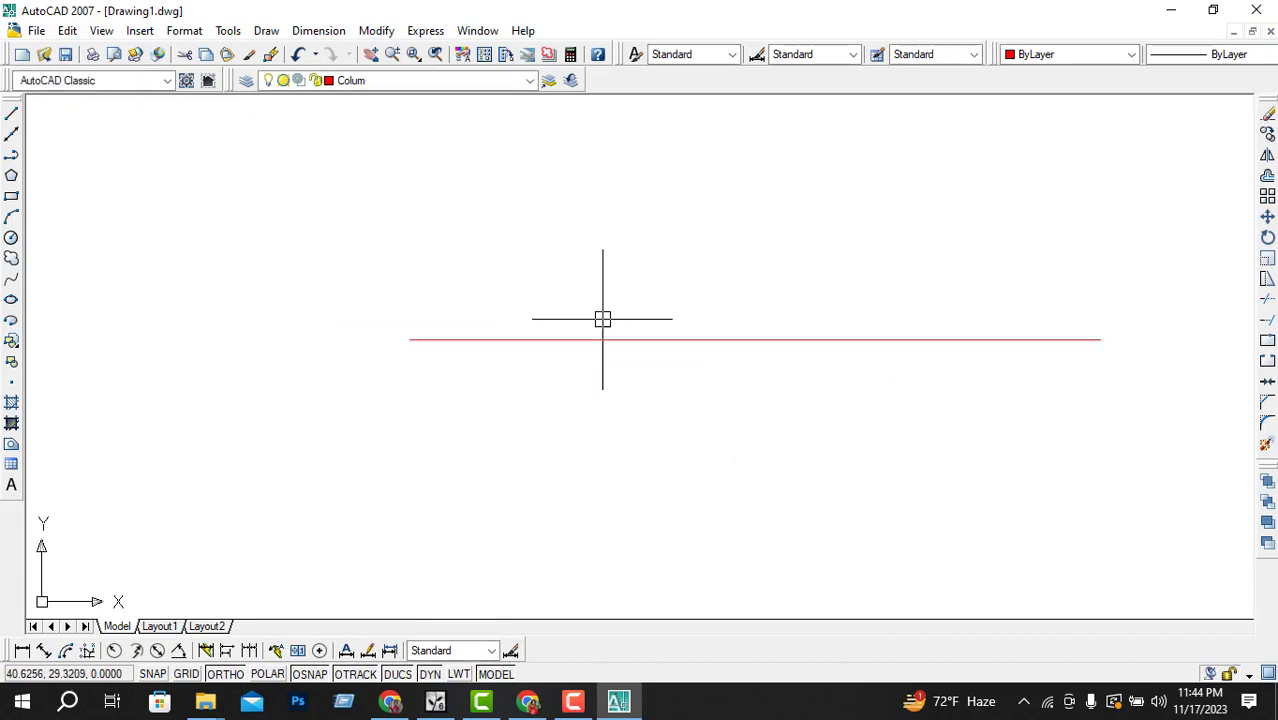
scroll(710, 347, "up", 1)
scroll(882, 382, "down", 2)
scroll(773, 371, "up", 2)
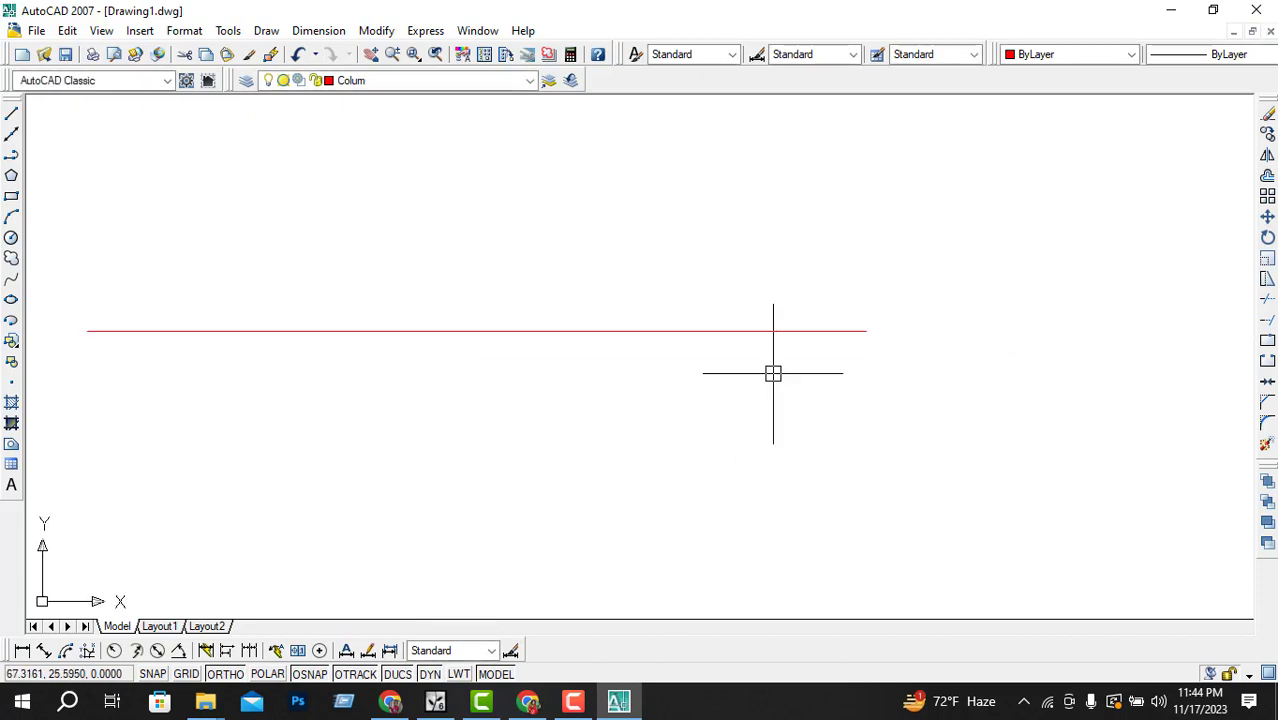
scroll(664, 349, "down", 1)
scroll(664, 349, "up", 2)
left_click(607, 324)
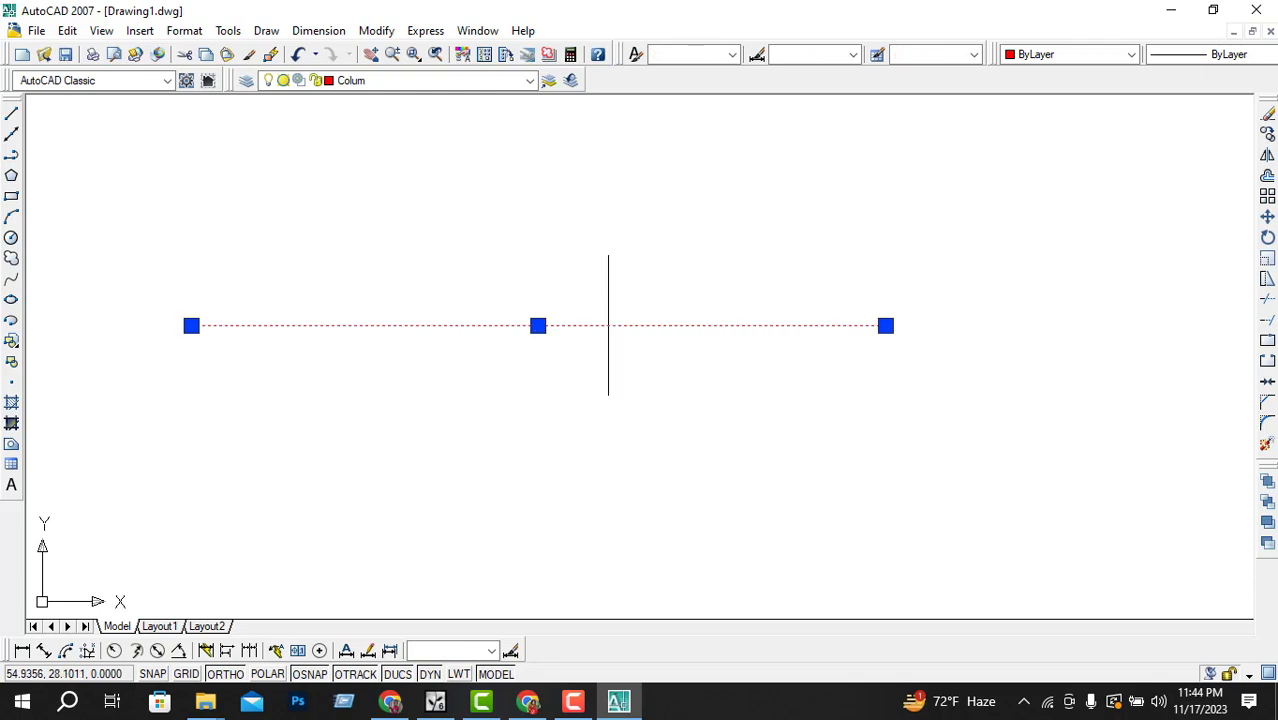
left_click(470, 82)
left_click(382, 128)
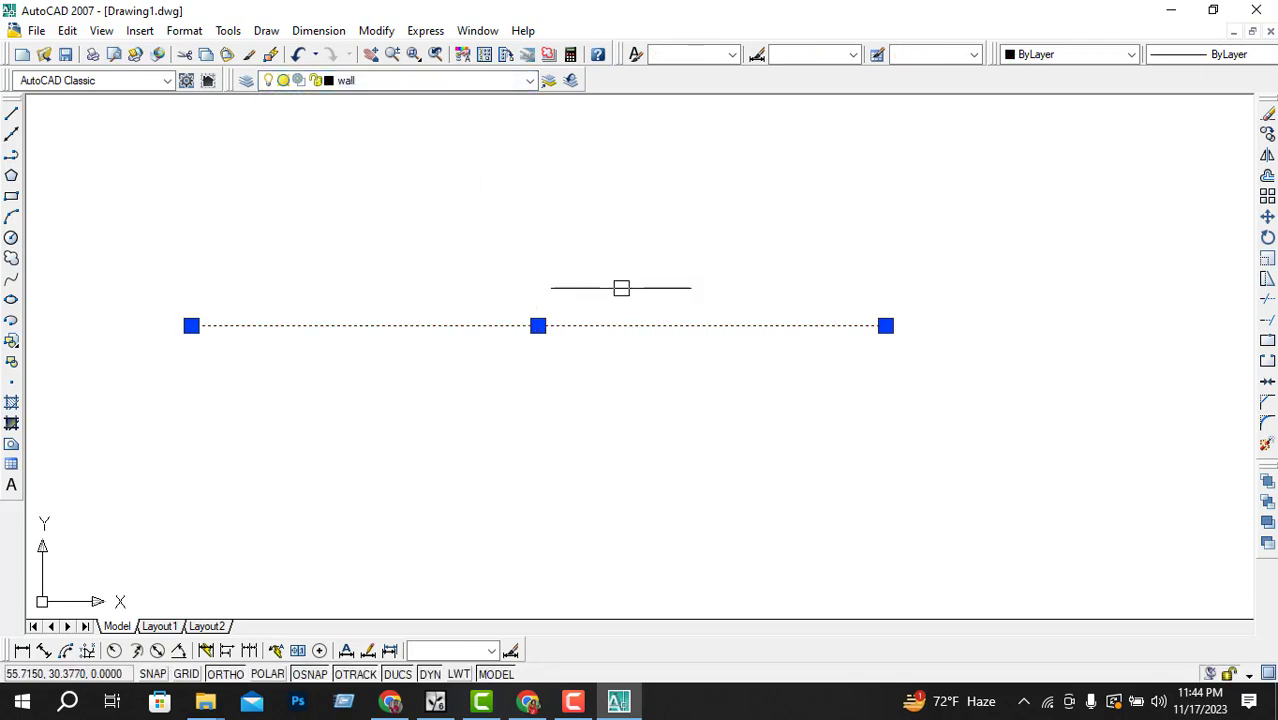
scroll(804, 374, "down", 2)
key("Escape")
scroll(577, 342, "up", 3)
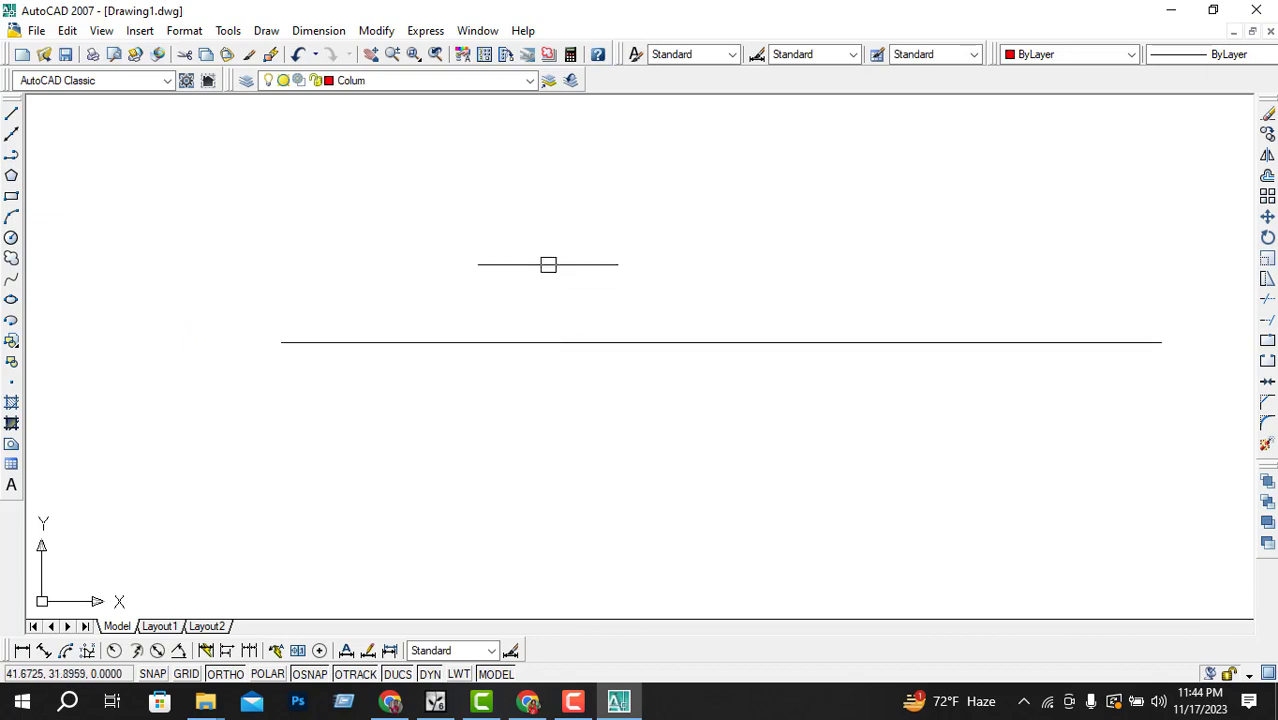
Step: Make wall the current layer and draw a horizontal line above the red line
left_click(463, 84)
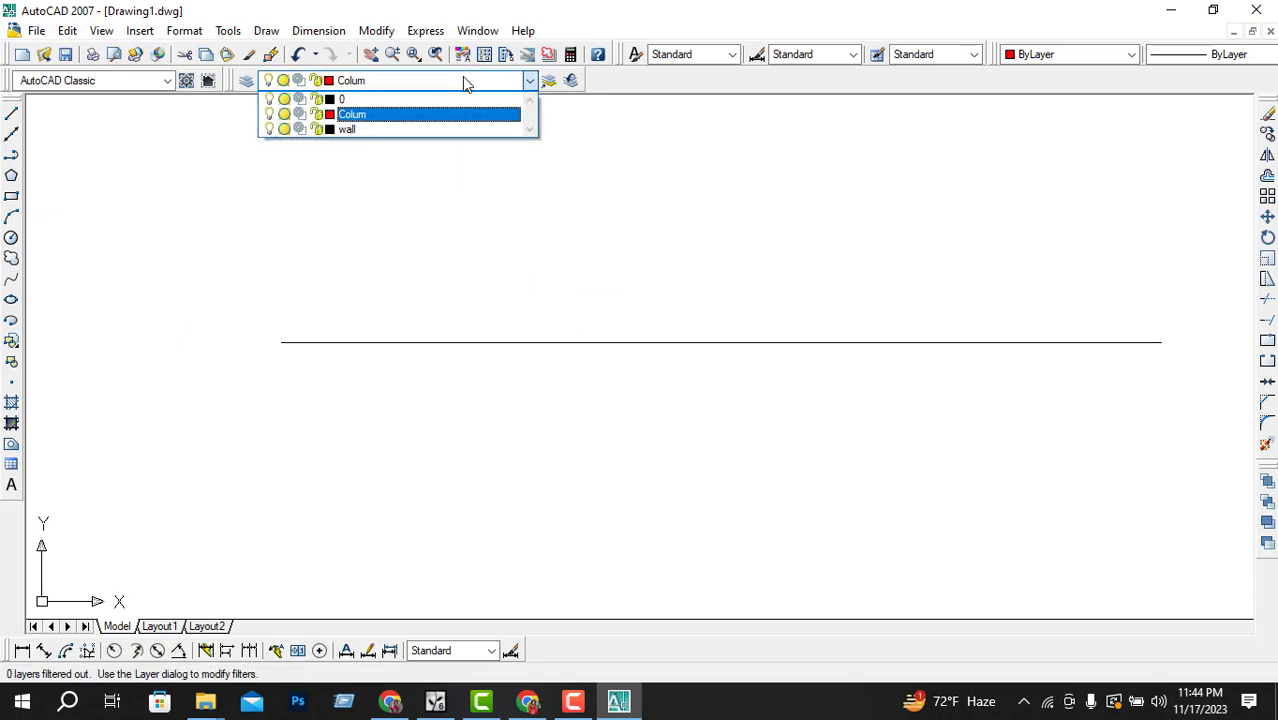
left_click(385, 128)
left_click(11, 113)
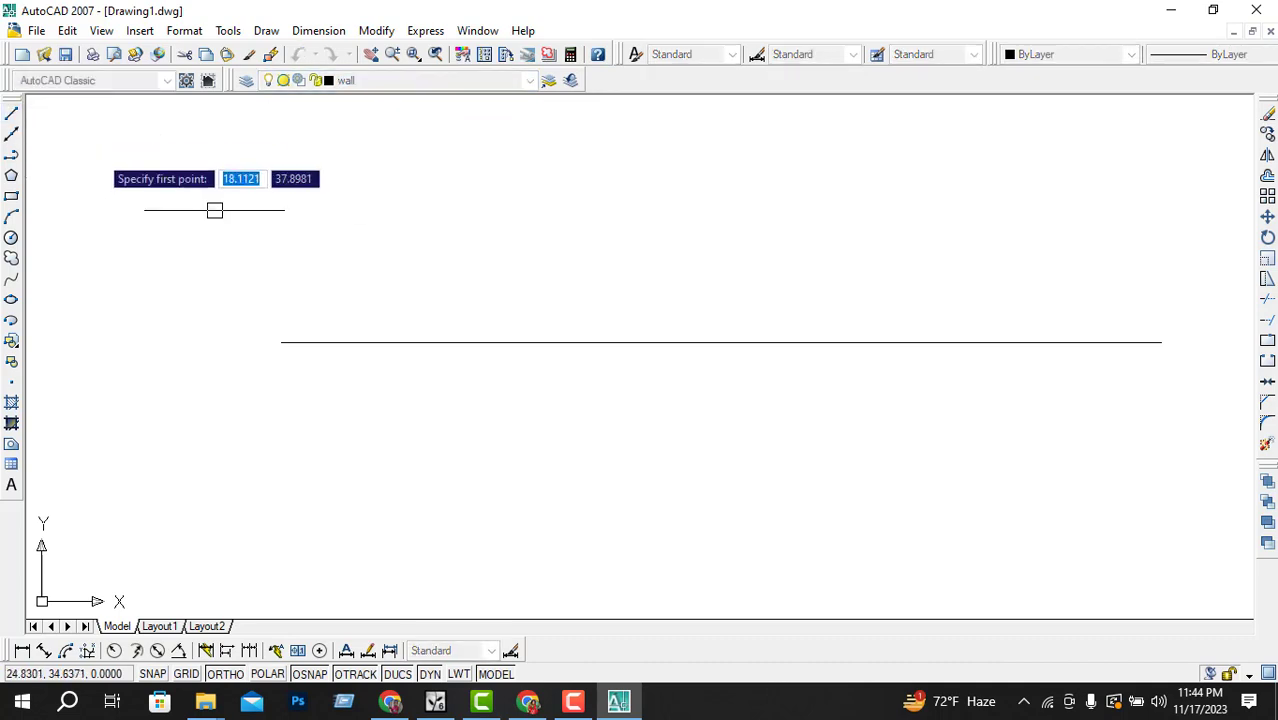
left_click(285, 228)
left_click(1011, 243)
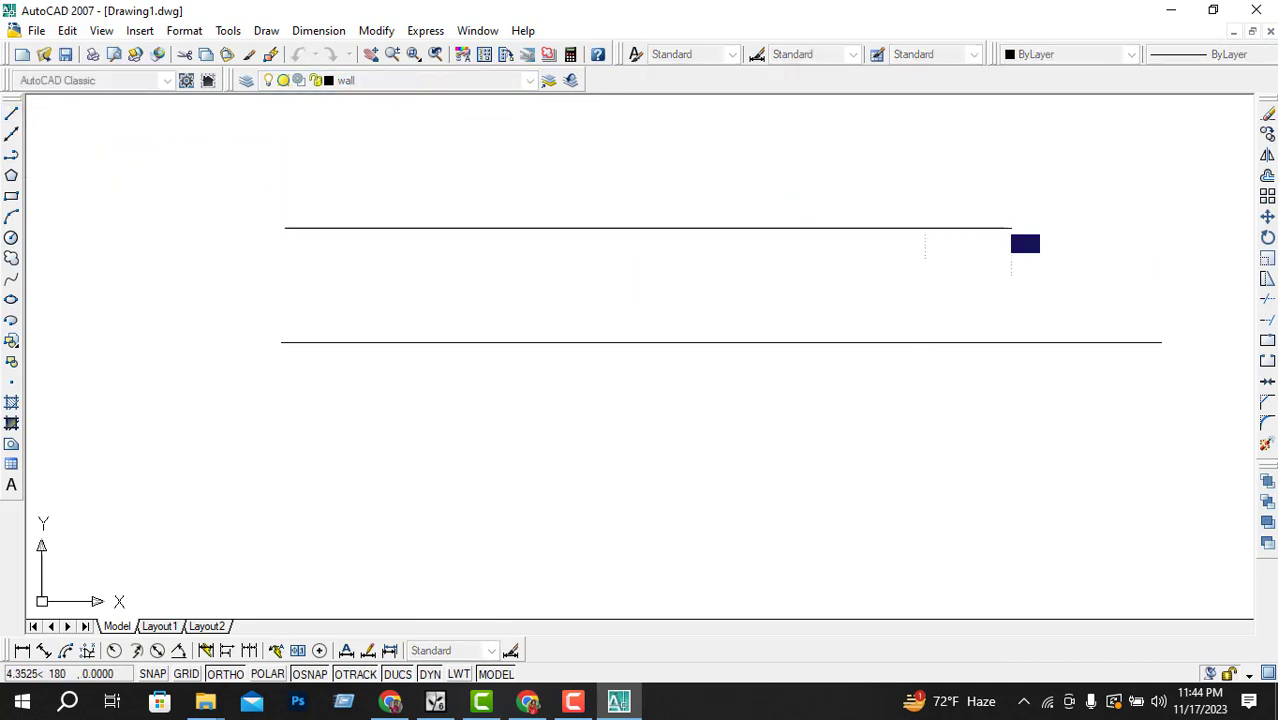
key("Escape")
Step: Select the upper line to check which layer it is on
scroll(636, 358, "down", 1)
left_click(722, 260)
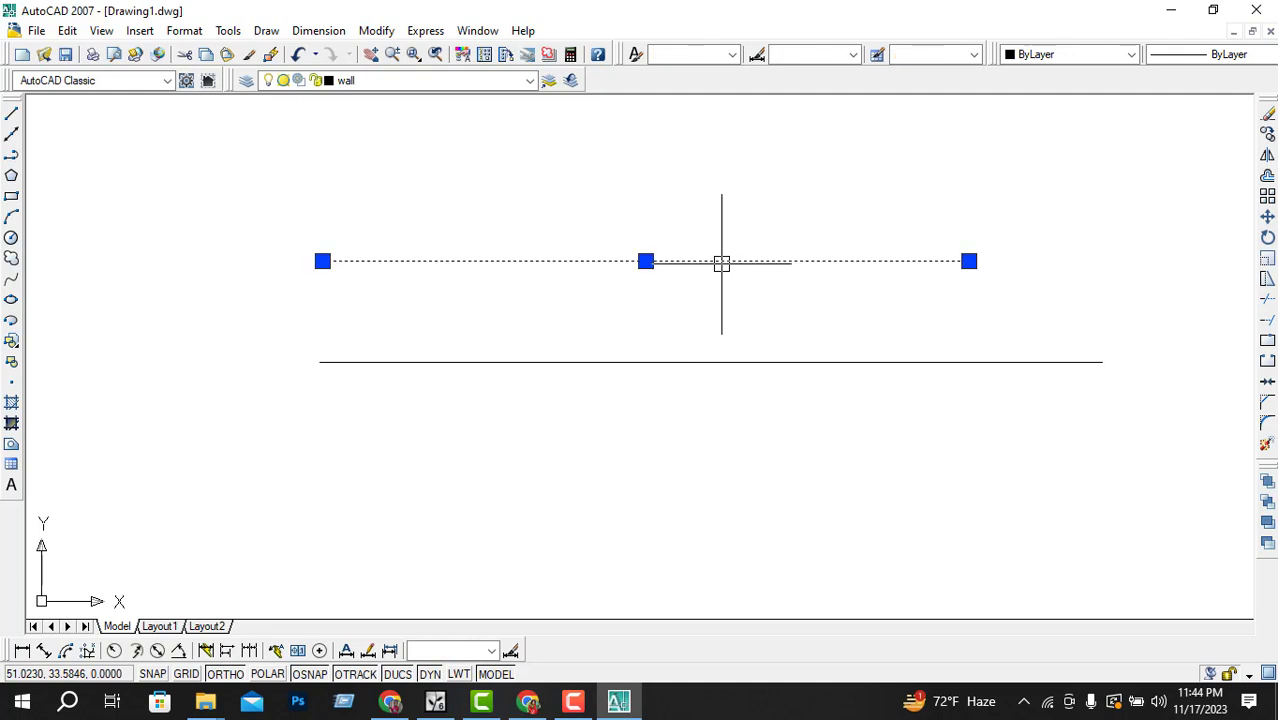
key("Escape")
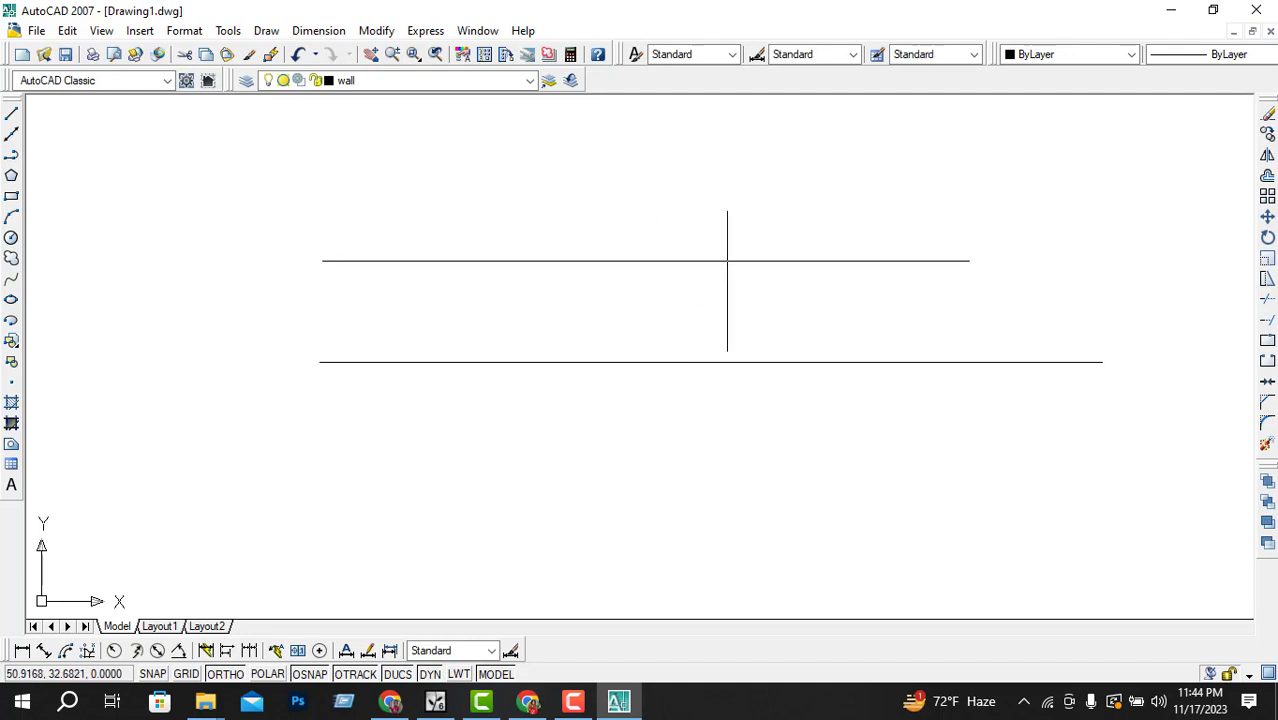
left_click(732, 261)
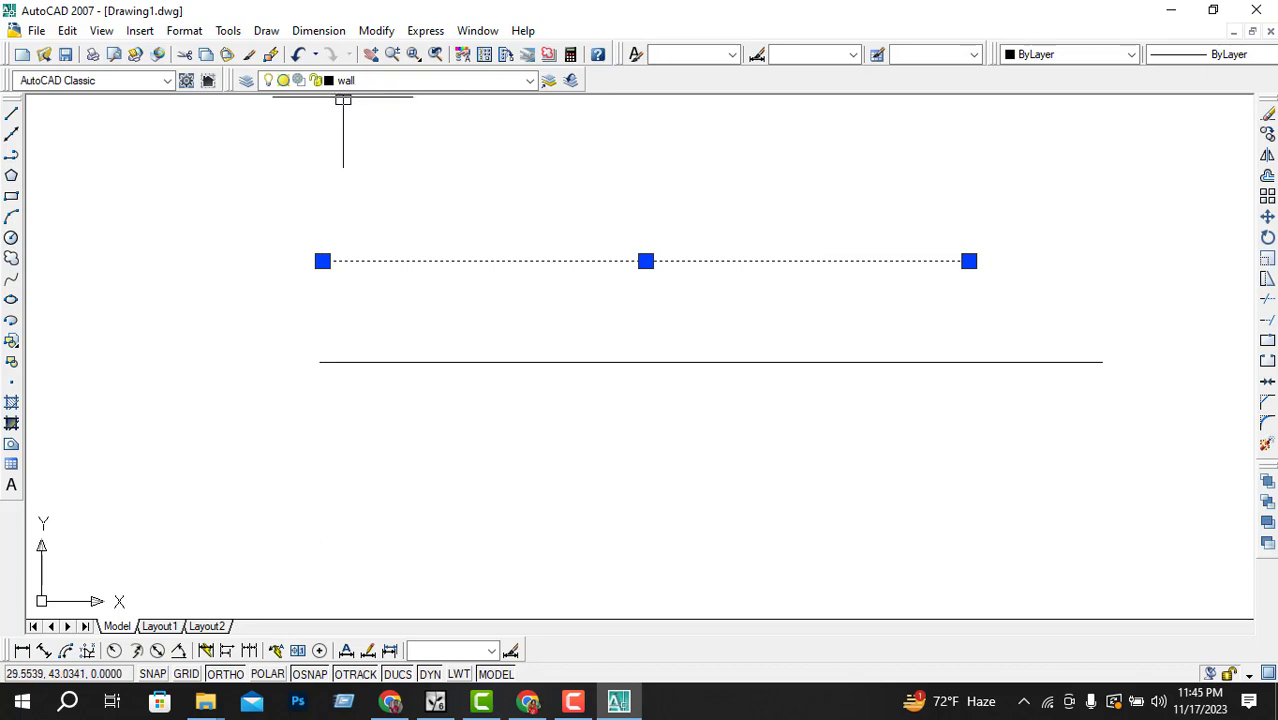
key("Escape")
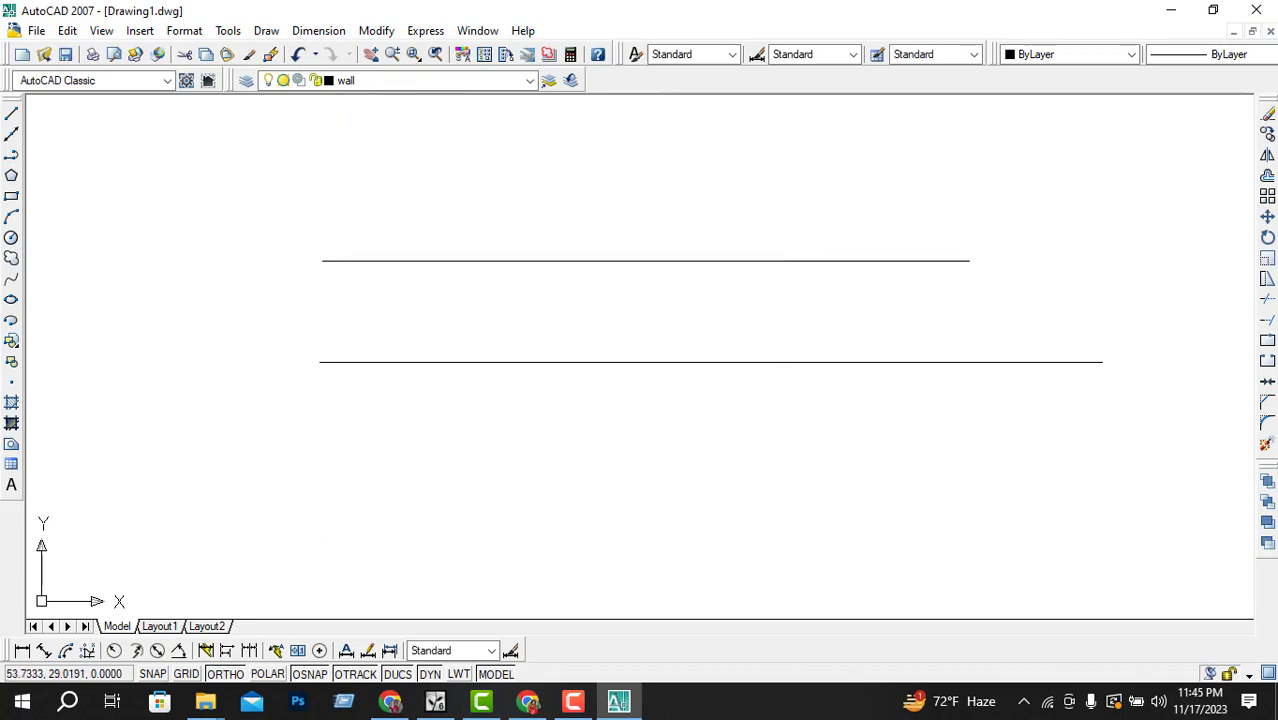
Step: Move the lower line back onto the Colum layer
left_click(764, 362)
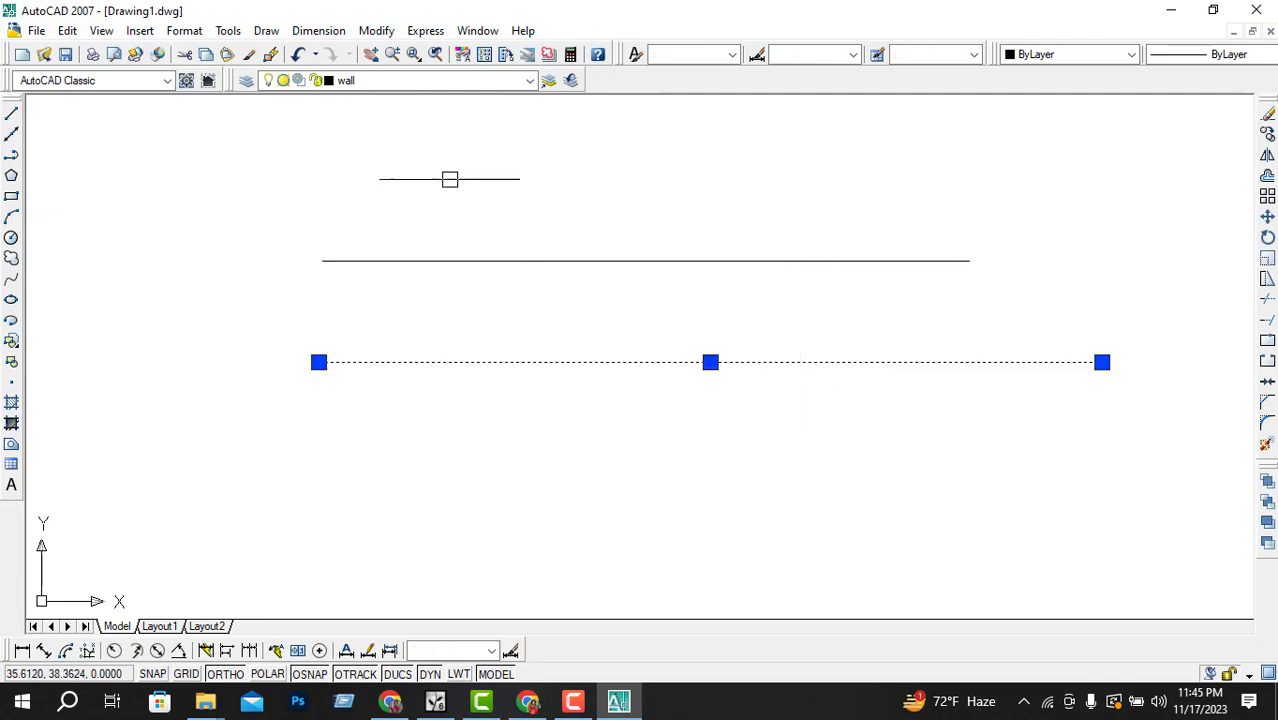
left_click(420, 80)
left_click(414, 119)
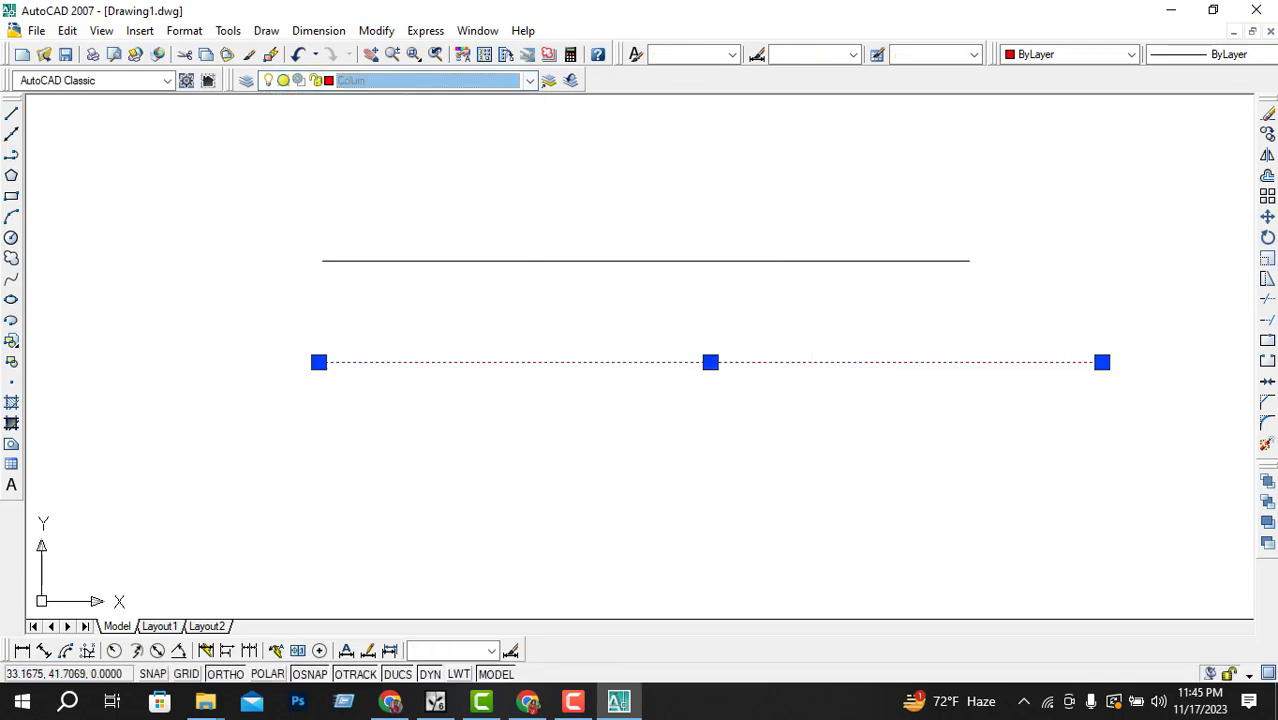
key("Escape")
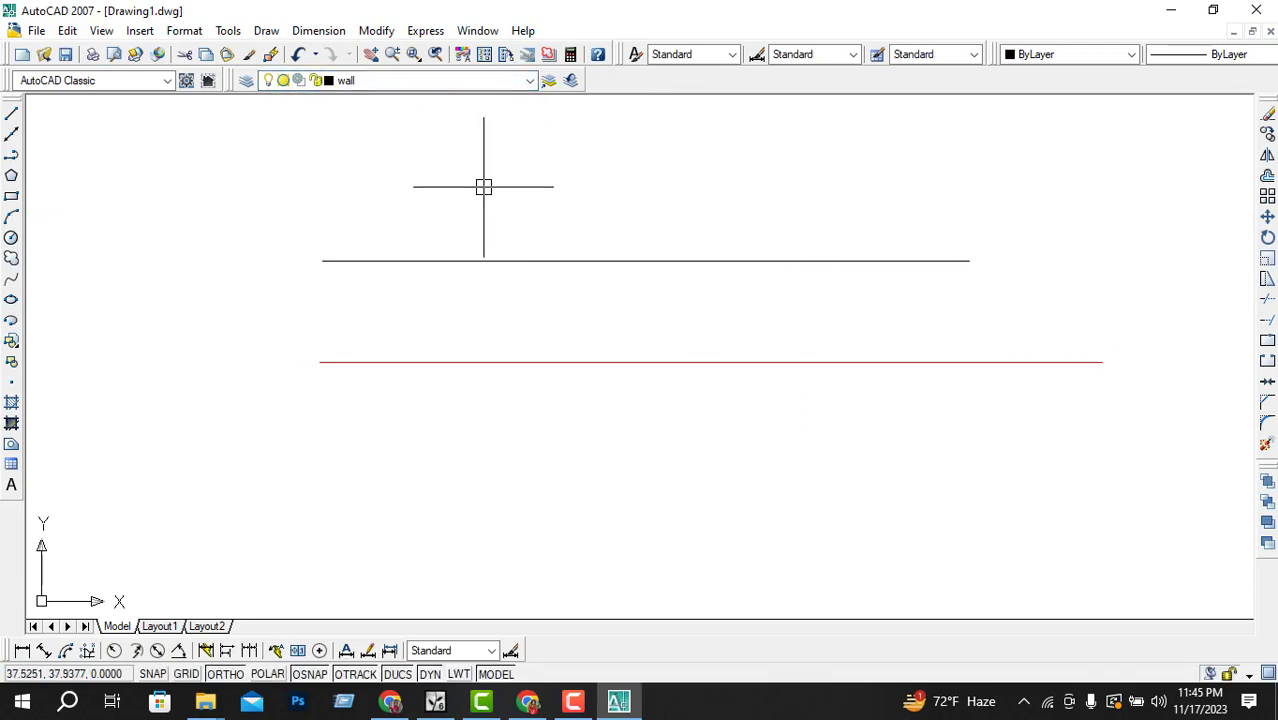
Step: Select each of the two lines in turn to inspect their layers
left_click(653, 262)
key("Escape")
left_click(622, 372)
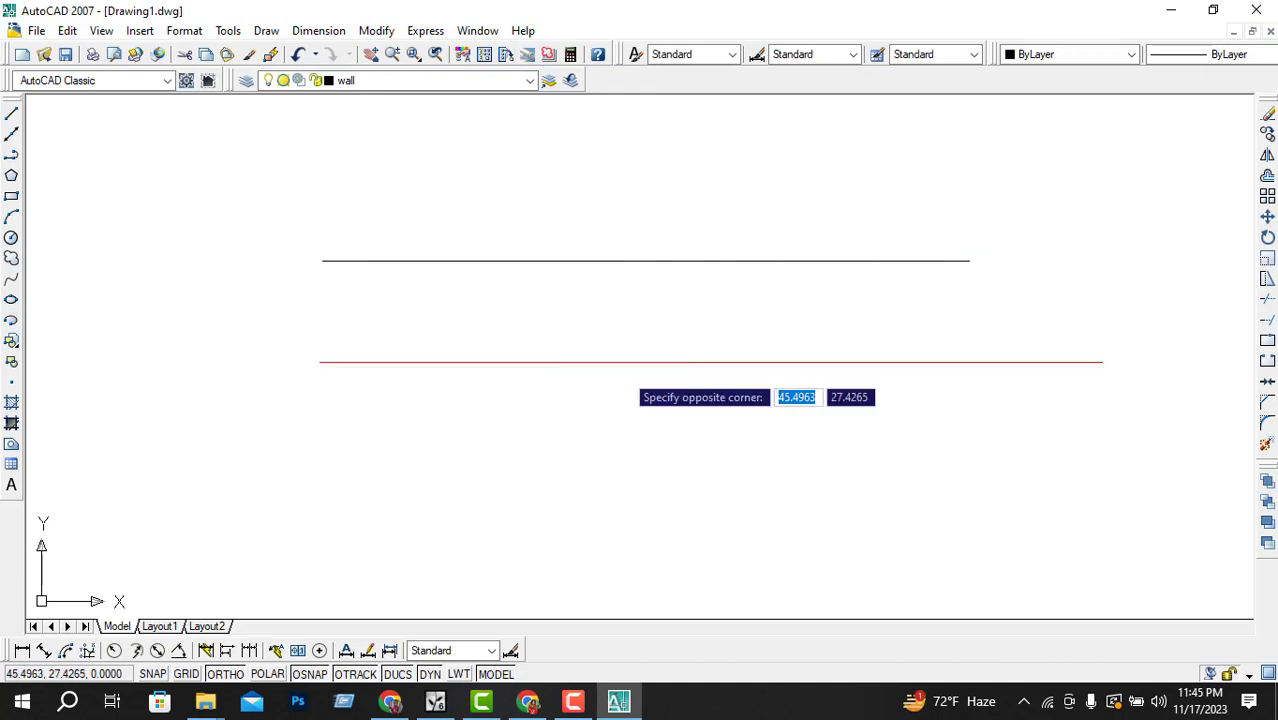
left_click(603, 358)
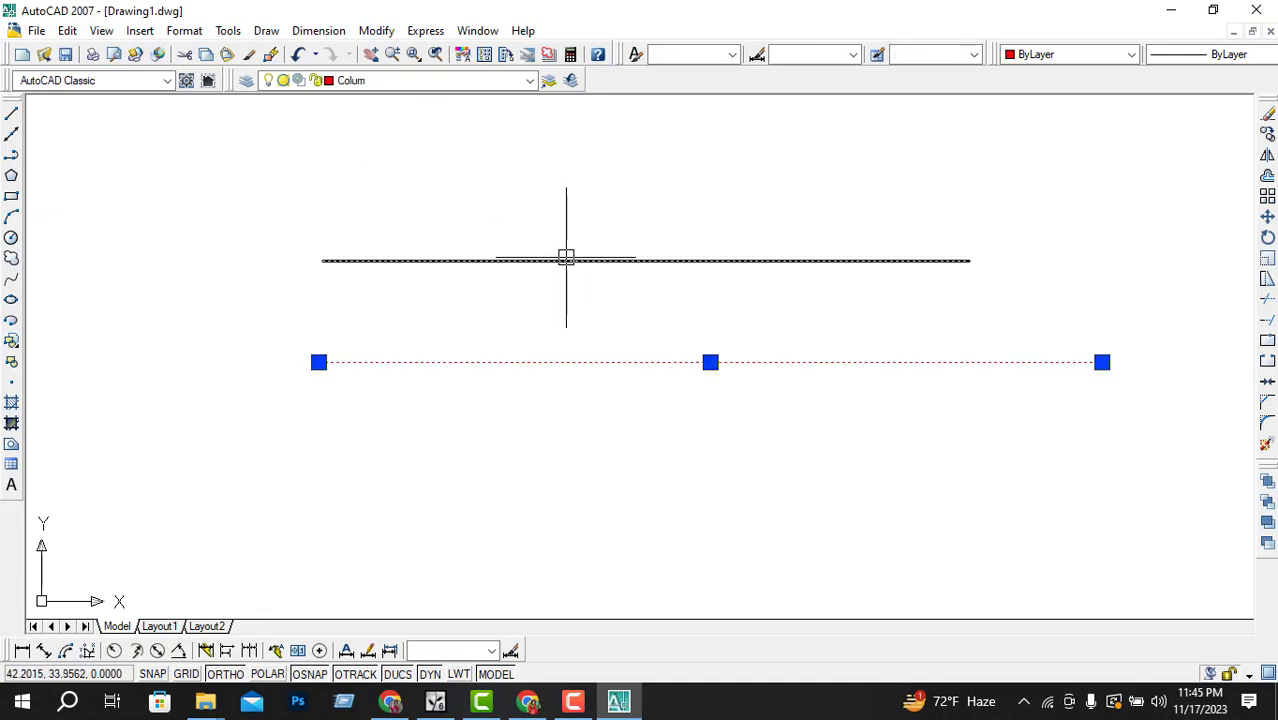
key("Escape")
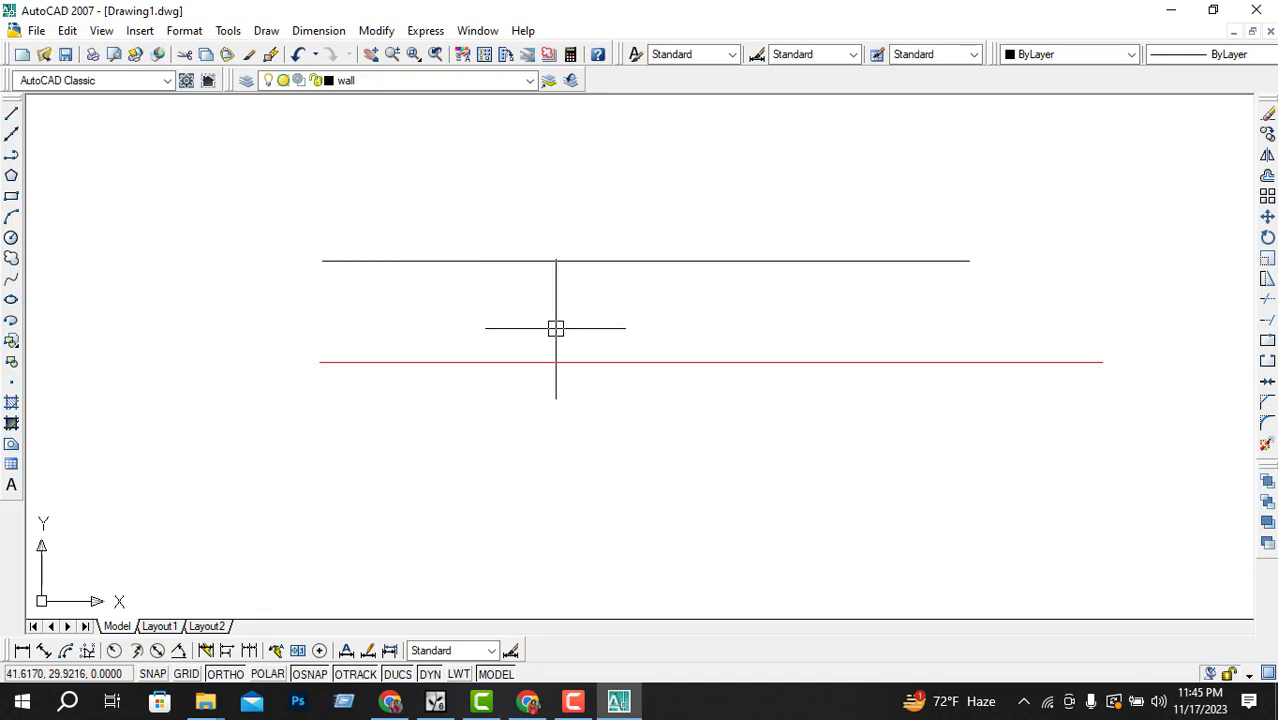
Step: Make Colum the current layer and draw a small rectangle just above the black wall line
type("re")
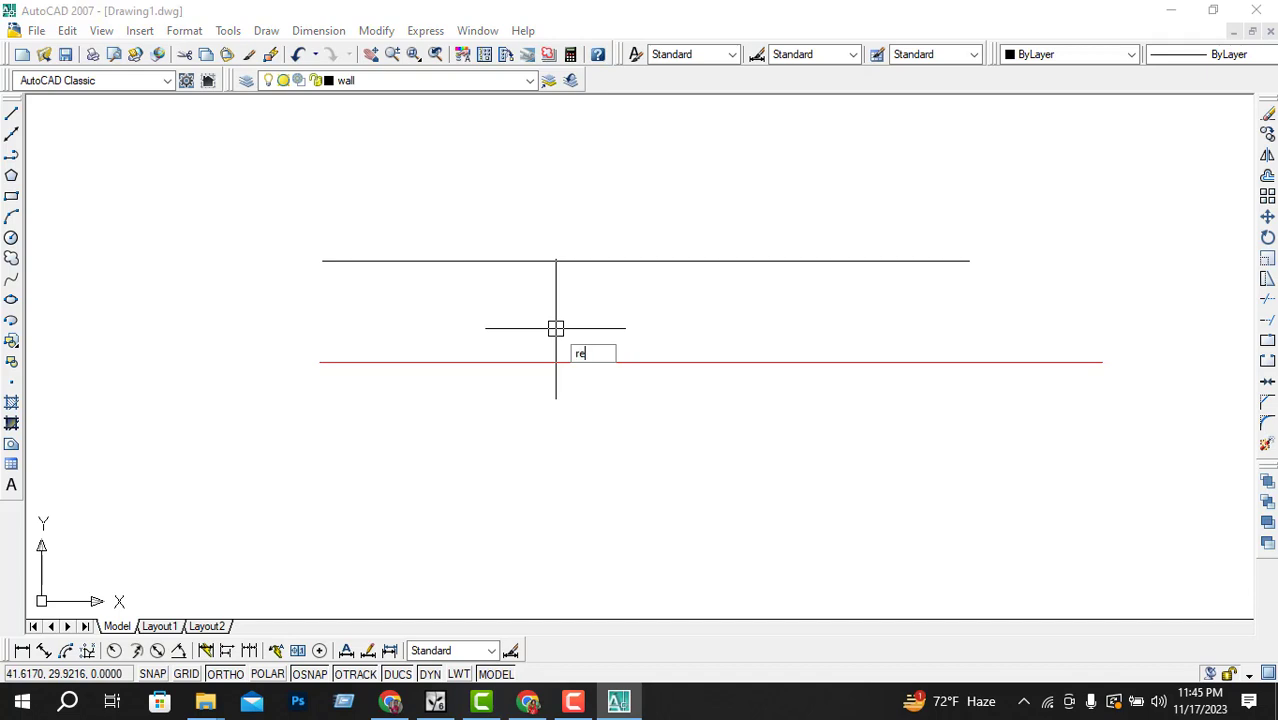
left_click(11, 198)
left_click(440, 81)
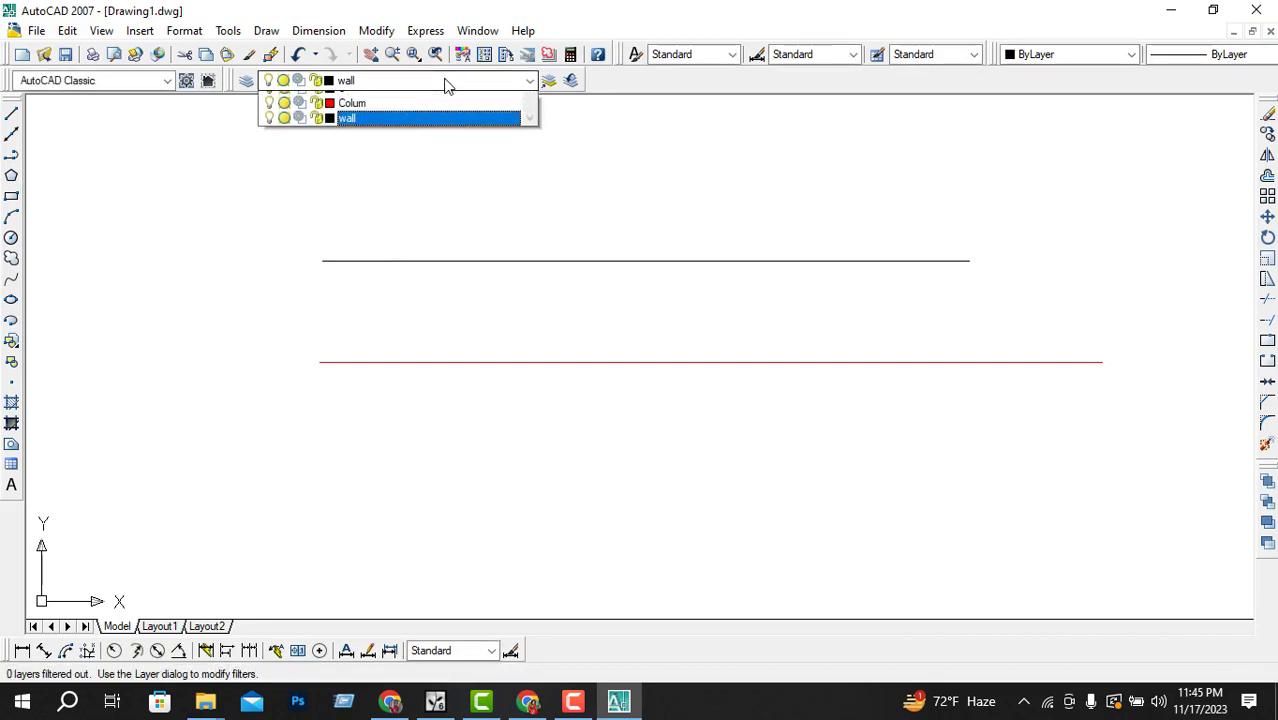
left_click(400, 117)
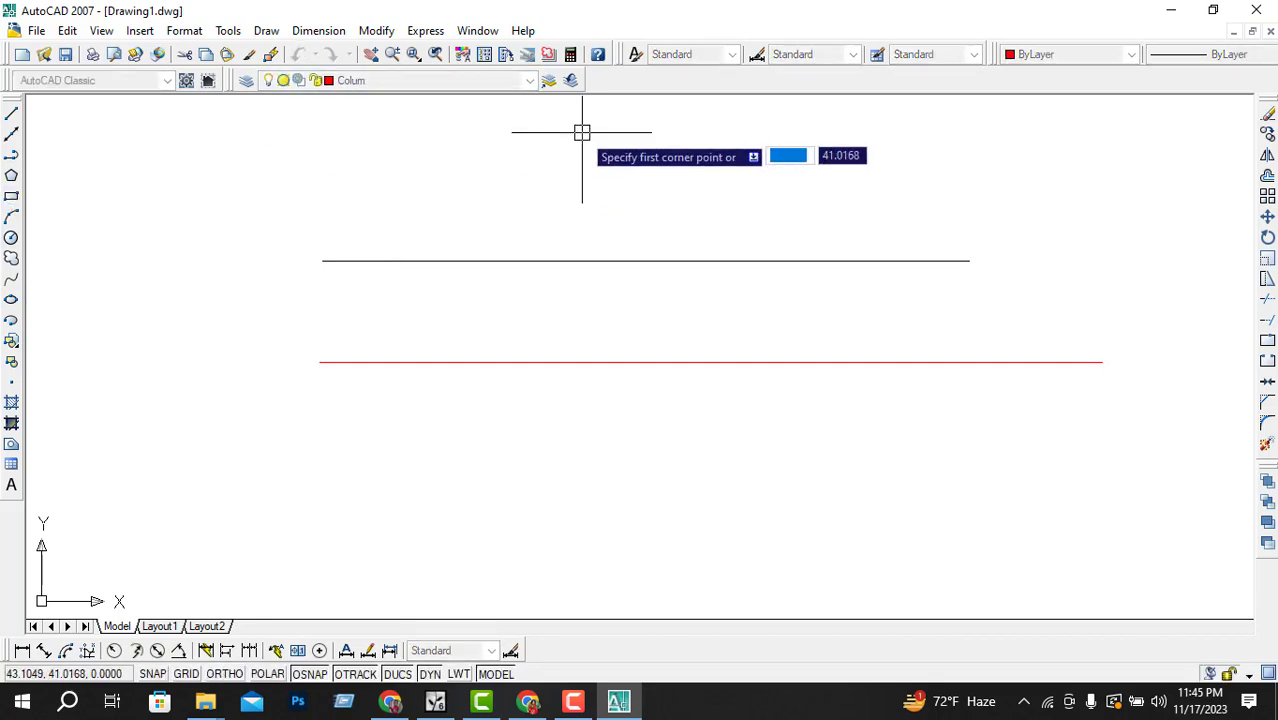
left_click(460, 148)
left_click(578, 235)
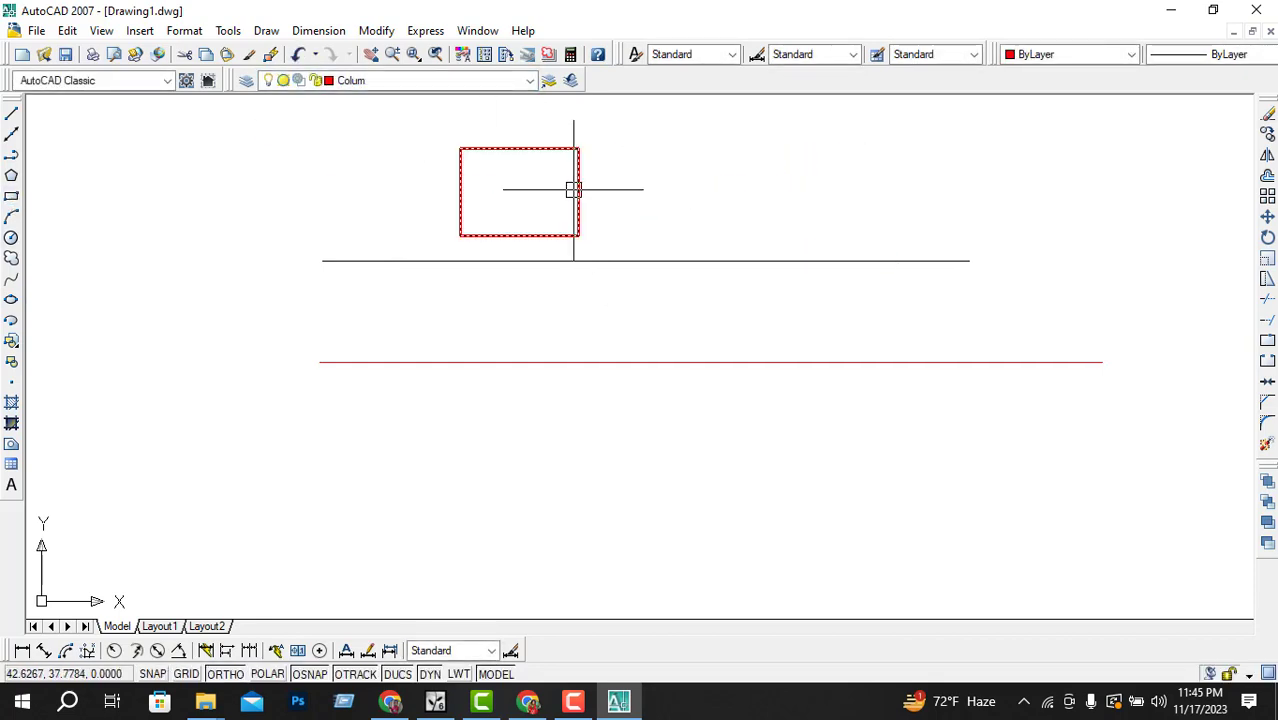
left_click(576, 188)
key("Escape")
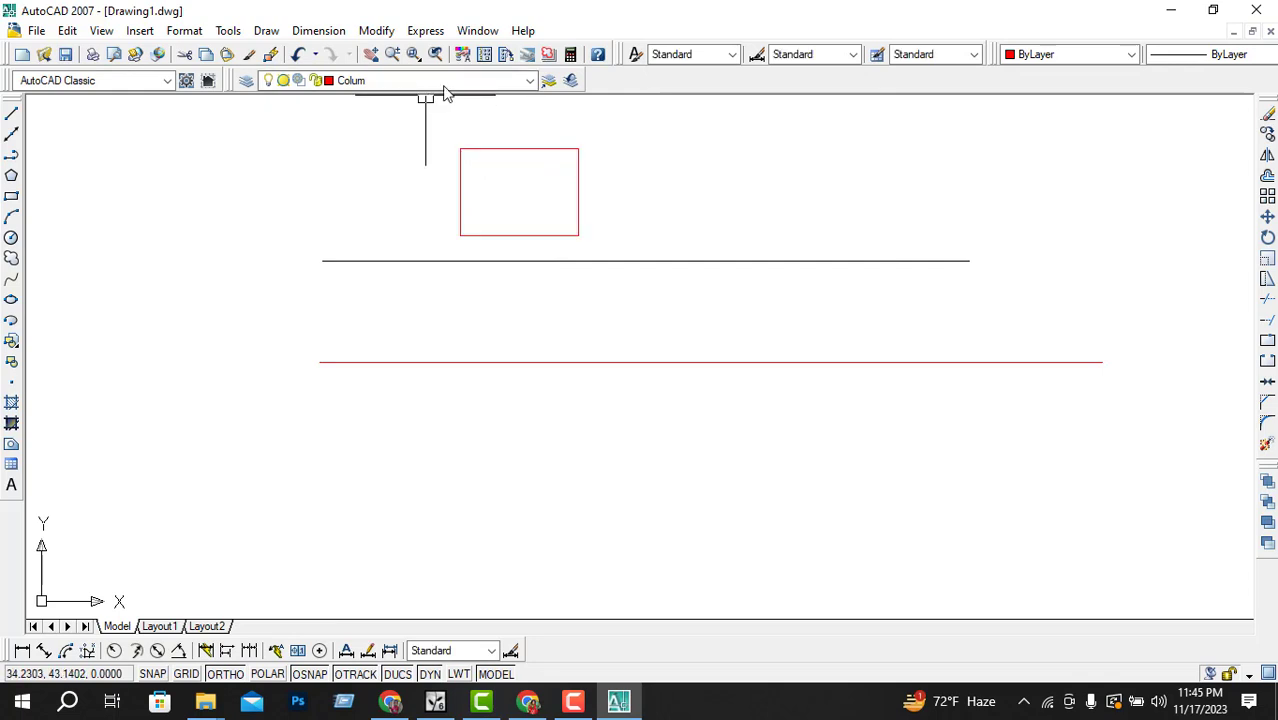
Step: Select the black horizontal line to check which layer it is on
left_click(515, 152)
key("Escape")
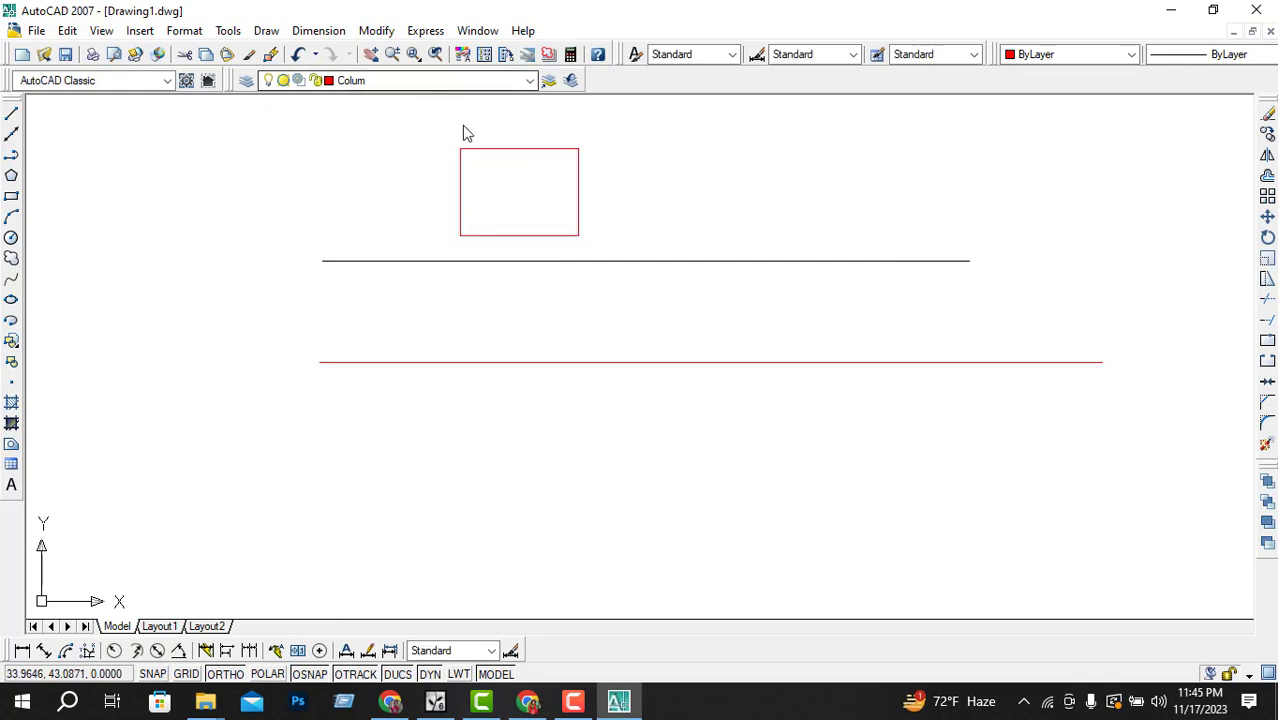
left_click(616, 261)
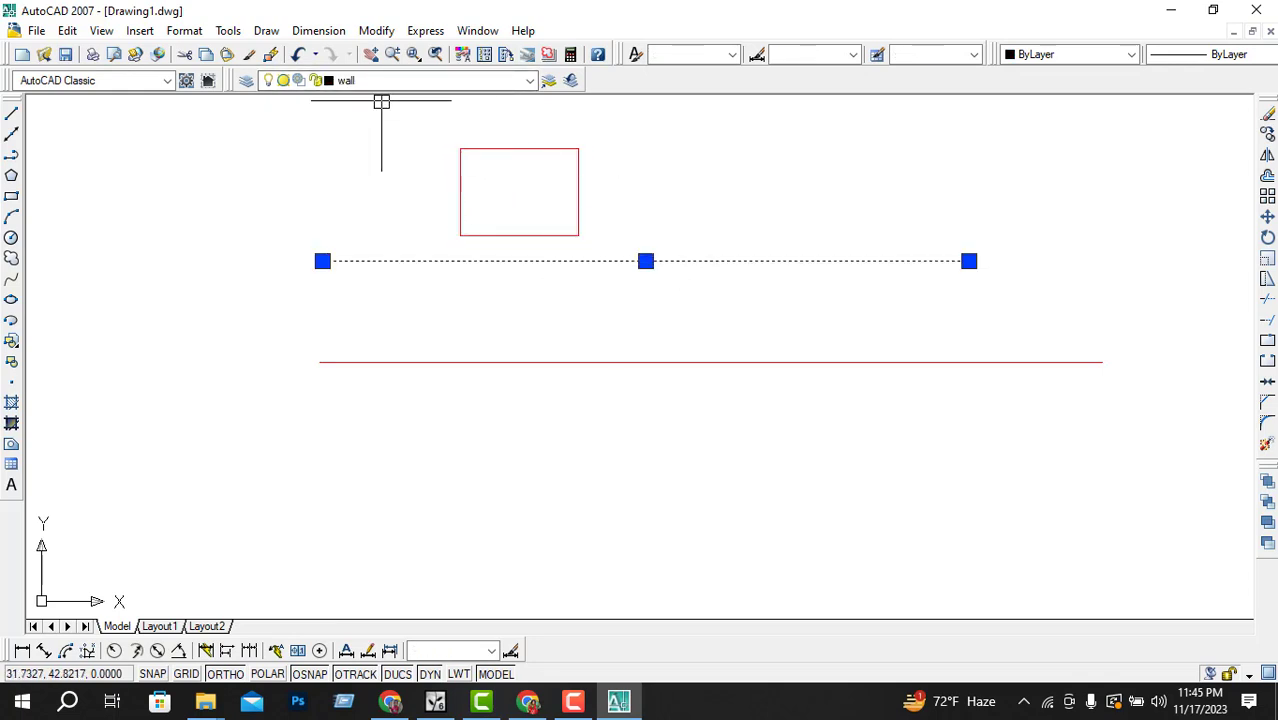
key("Escape")
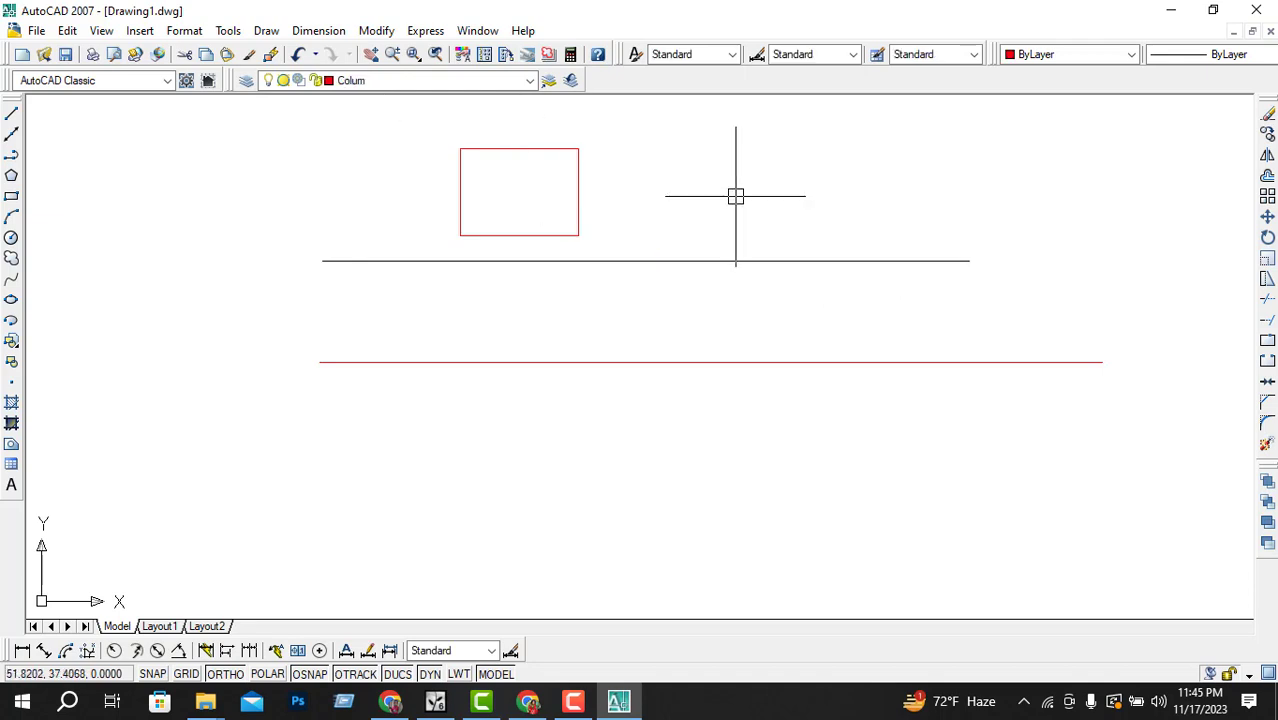
Step: Open the color and lineweight lists to review their options without changing them
left_click(1035, 56)
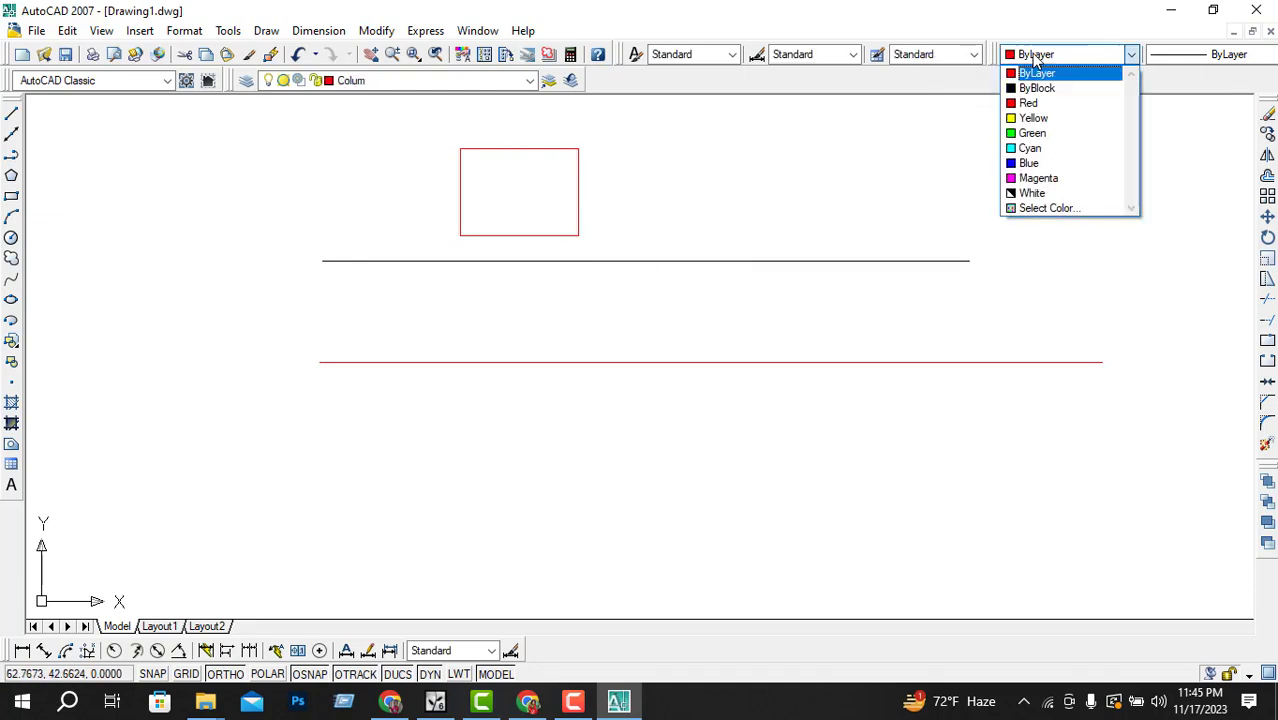
left_click(883, 174)
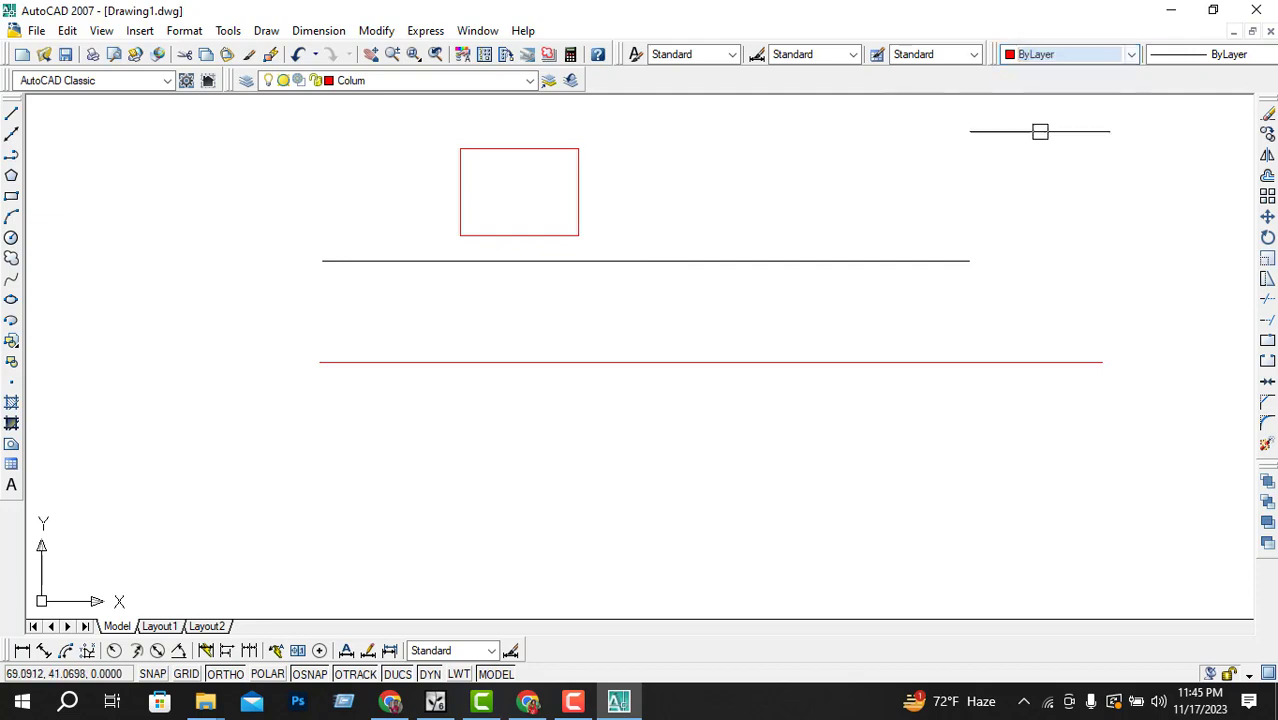
left_click(1196, 58)
left_click(970, 152)
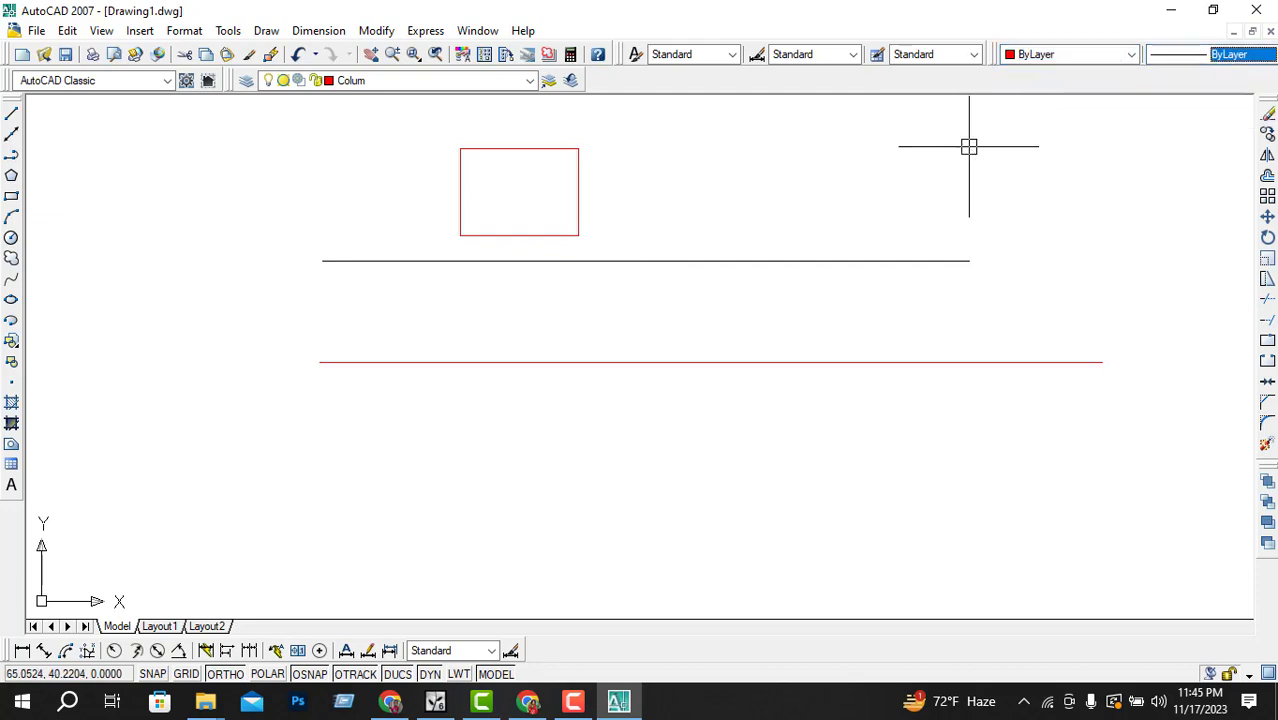